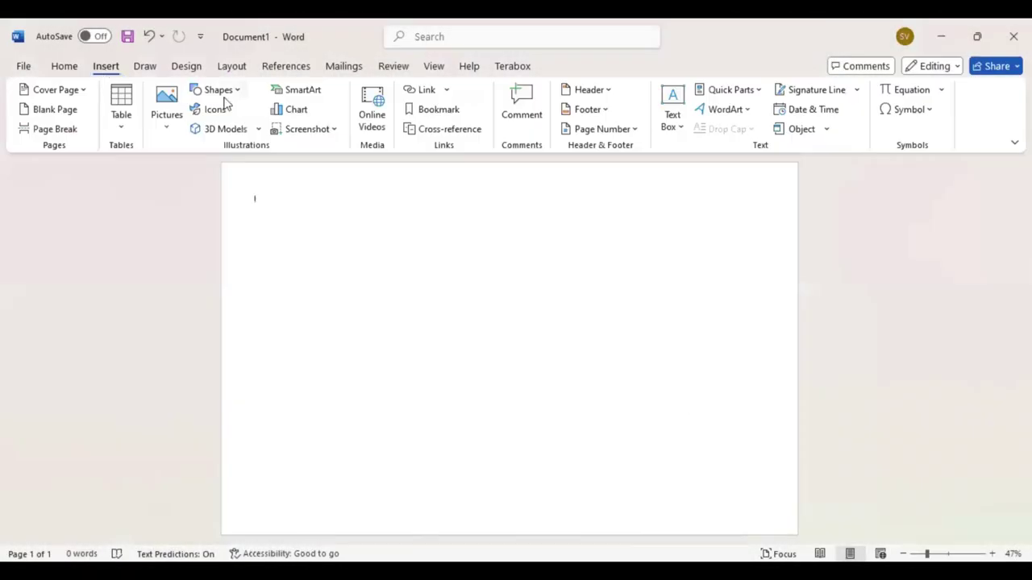
# Cover the whole page with a rectangle filled Plum, Accent 5, Lighter 40%.
pyautogui.click(234, 91)
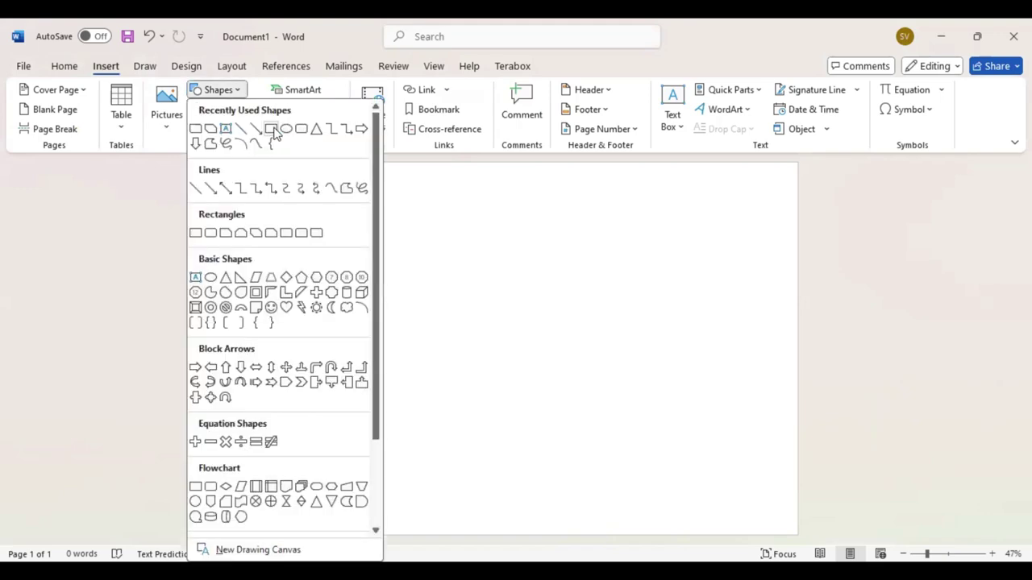
pyautogui.click(273, 130)
pyautogui.moveTo(230, 170); pyautogui.dragTo(825, 542)
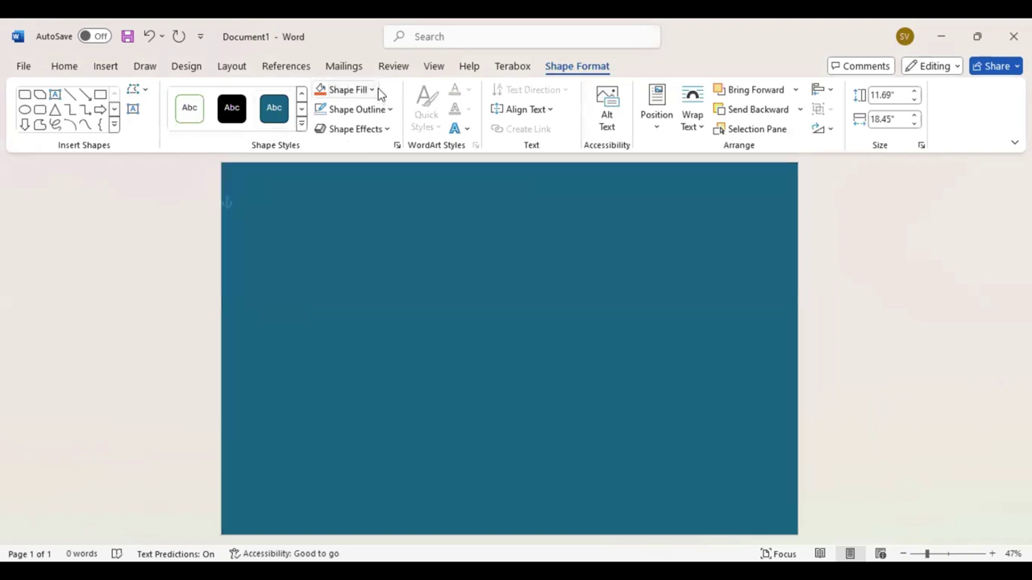
pyautogui.click(372, 91)
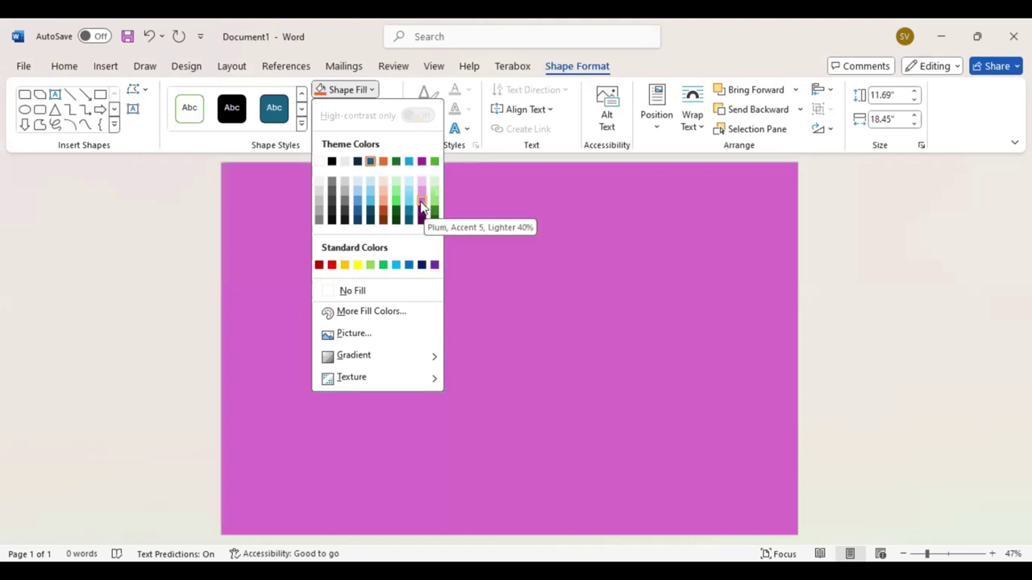
pyautogui.click(109, 141)
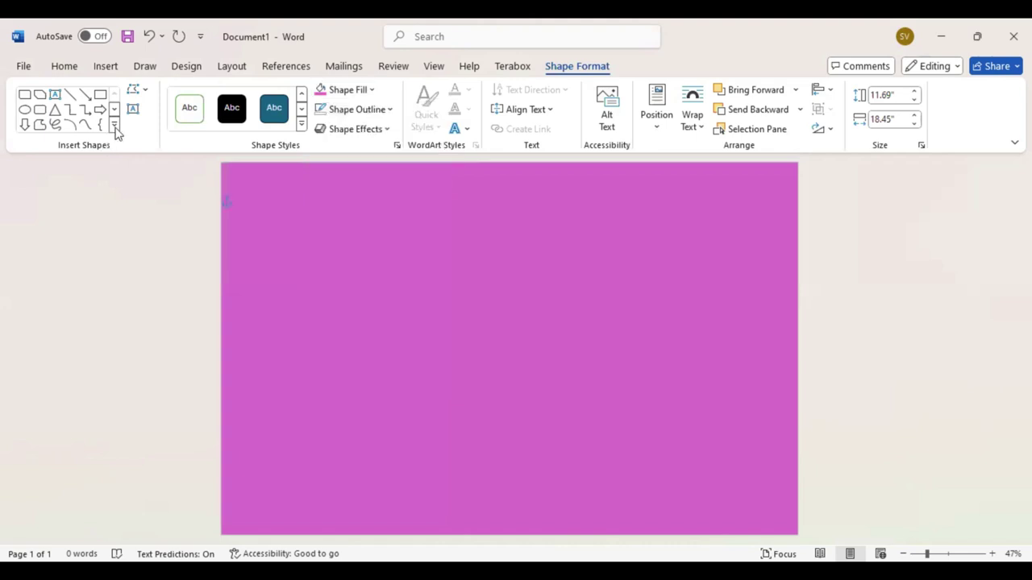
pyautogui.click(114, 127)
# Draw a diagonal-rounded-corner panel resized to 9.73" by 15.6" and centred, leaving a plum border.
pyautogui.click(140, 221)
pyautogui.moveTo(281, 219)
pyautogui.mouseDown()
pyautogui.moveTo(586, 415)
pyautogui.moveTo(632, 394)
pyautogui.mouseUp()
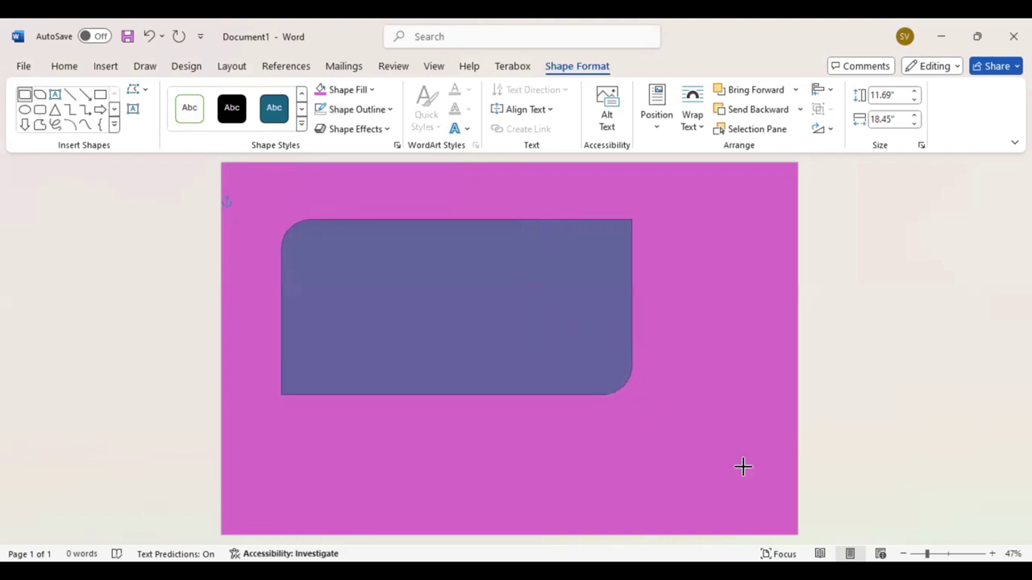
pyautogui.moveTo(742, 466); pyautogui.dragTo(763, 501)
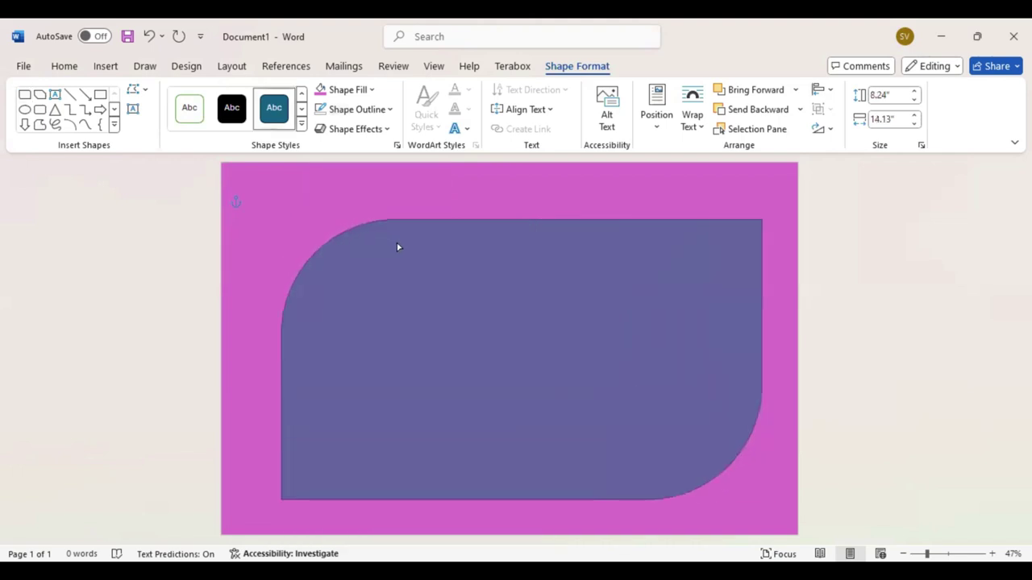
pyautogui.moveTo(281, 359); pyautogui.dragTo(235, 357)
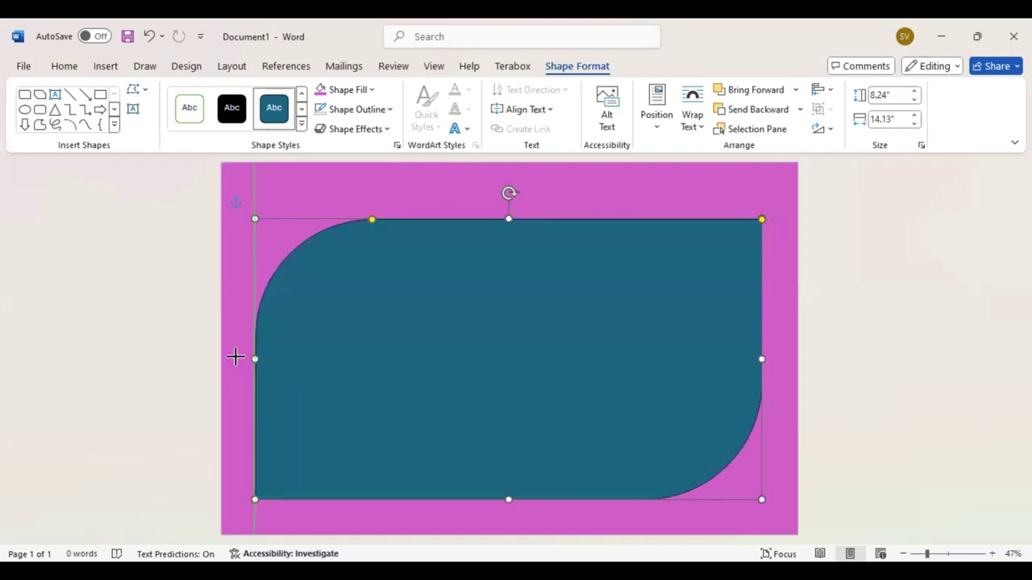
pyautogui.moveTo(508, 500); pyautogui.dragTo(505, 526)
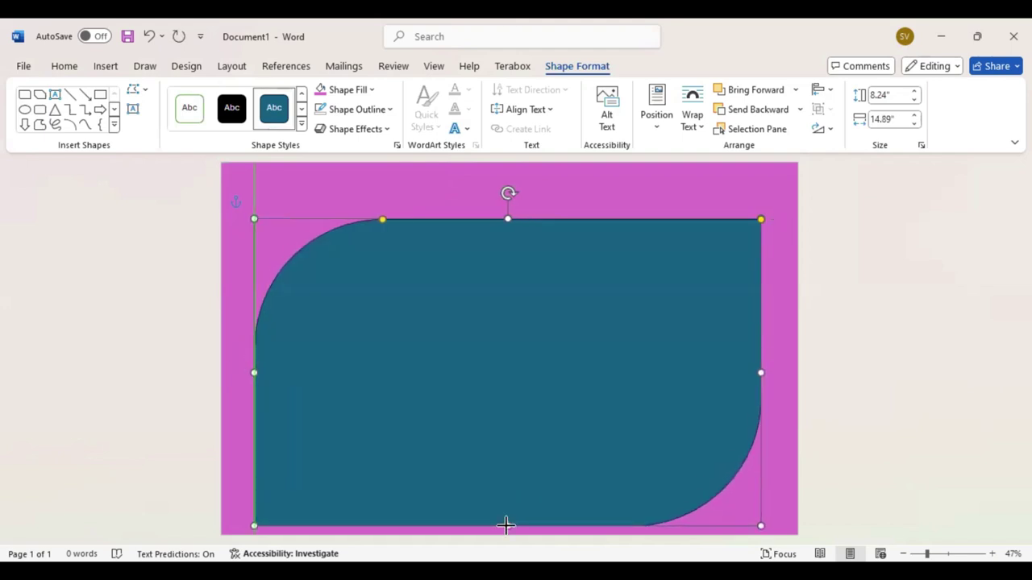
pyautogui.moveTo(507, 218); pyautogui.dragTo(511, 193)
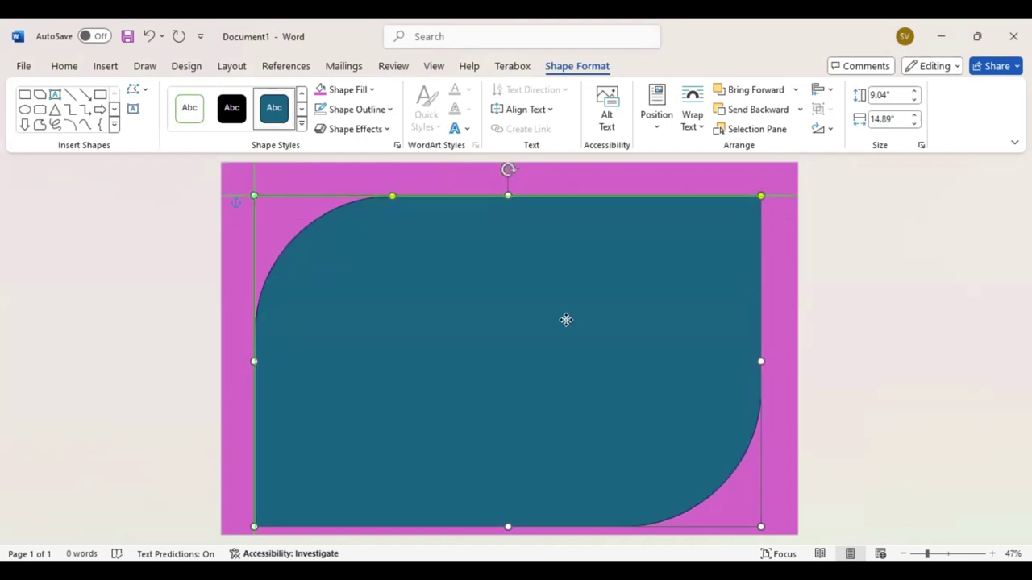
pyautogui.moveTo(781, 348); pyautogui.dragTo(788, 350)
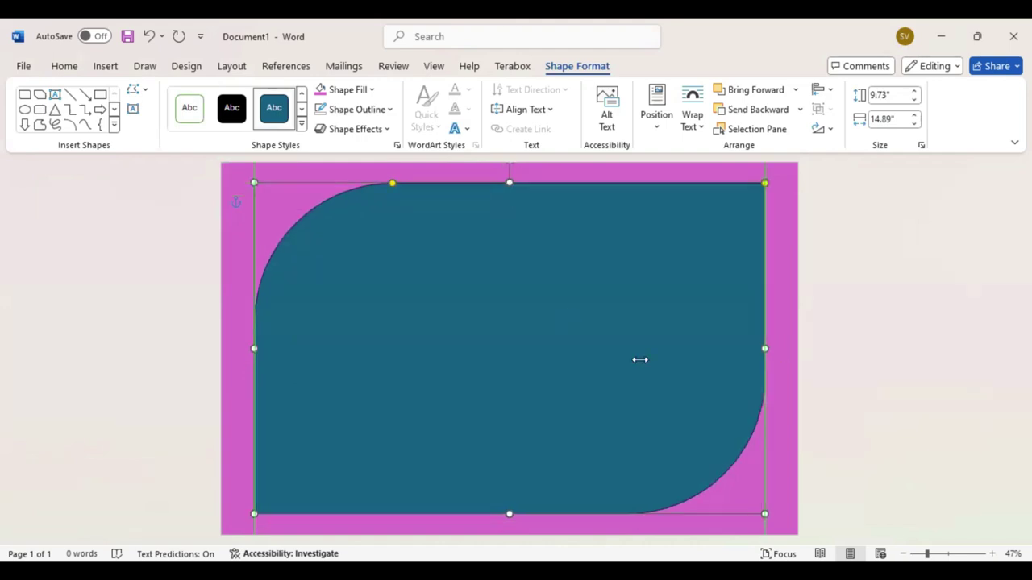
pyautogui.moveTo(610, 360); pyautogui.dragTo(636, 362)
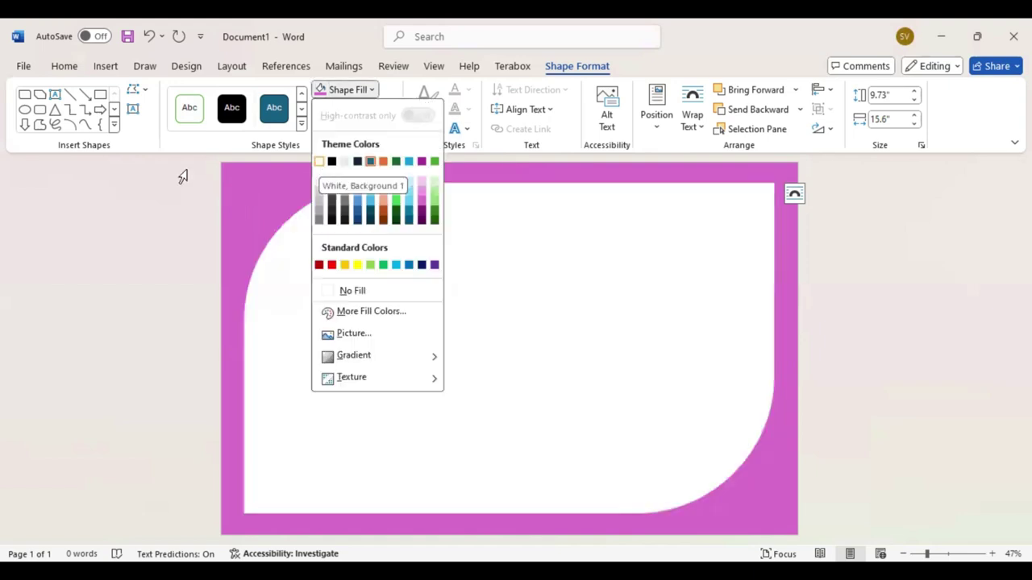
# Draw a dark plum square at the top-left corner and send it behind the white panel.
pyautogui.moveTo(258, 183); pyautogui.dragTo(403, 336)
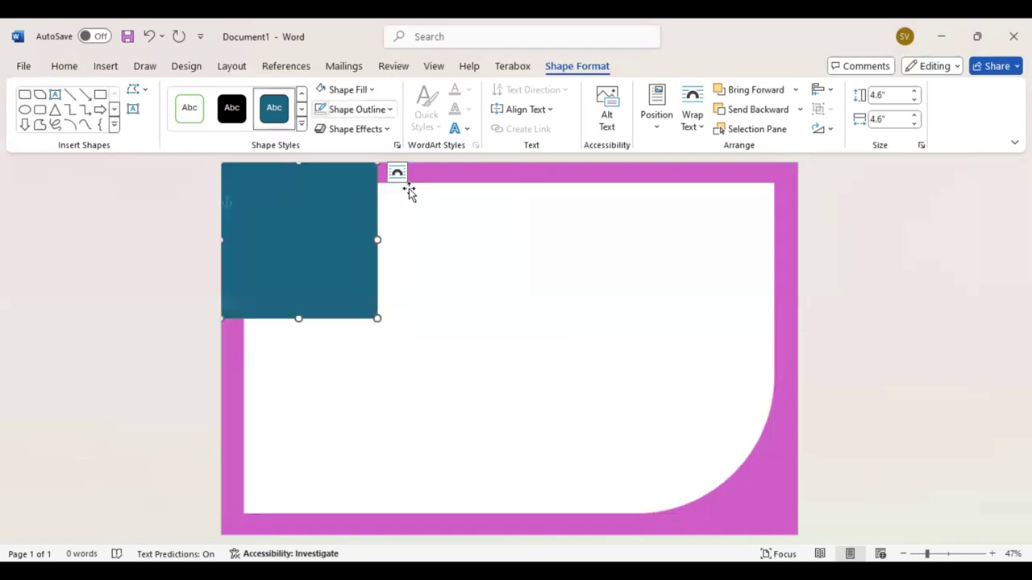
pyautogui.click(748, 114)
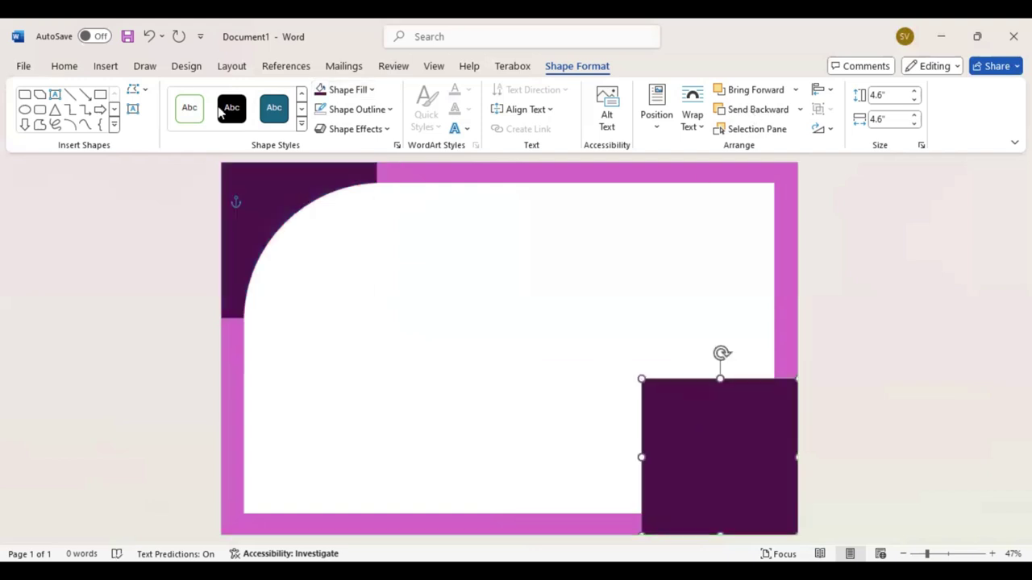
# Add a text box near the panel's top reading 'Certificate' and select the word.
pyautogui.click(133, 109)
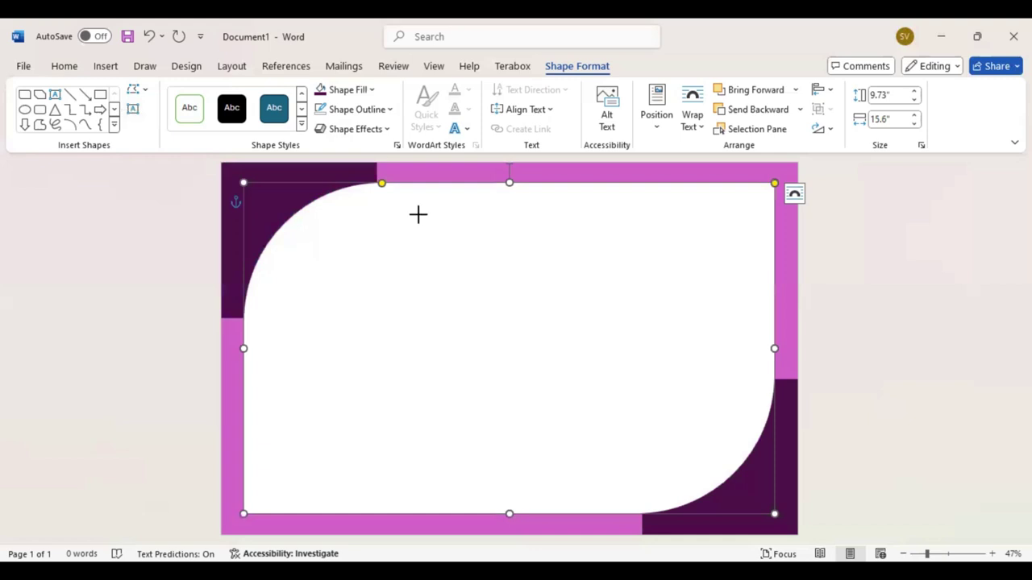
pyautogui.moveTo(385, 208); pyautogui.dragTo(669, 279)
pyautogui.write('Certificate')
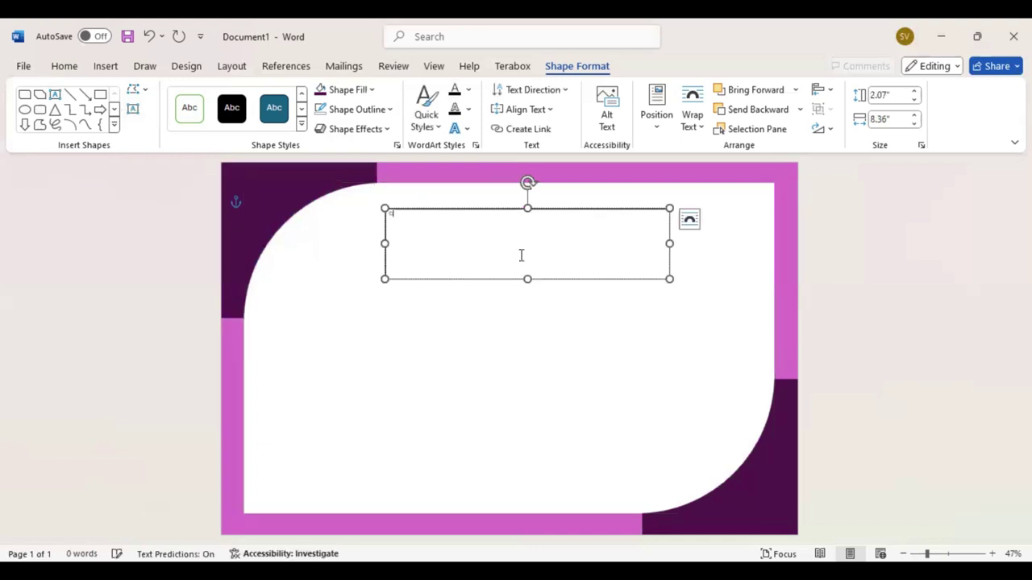
pyautogui.doubleClick(403, 213)
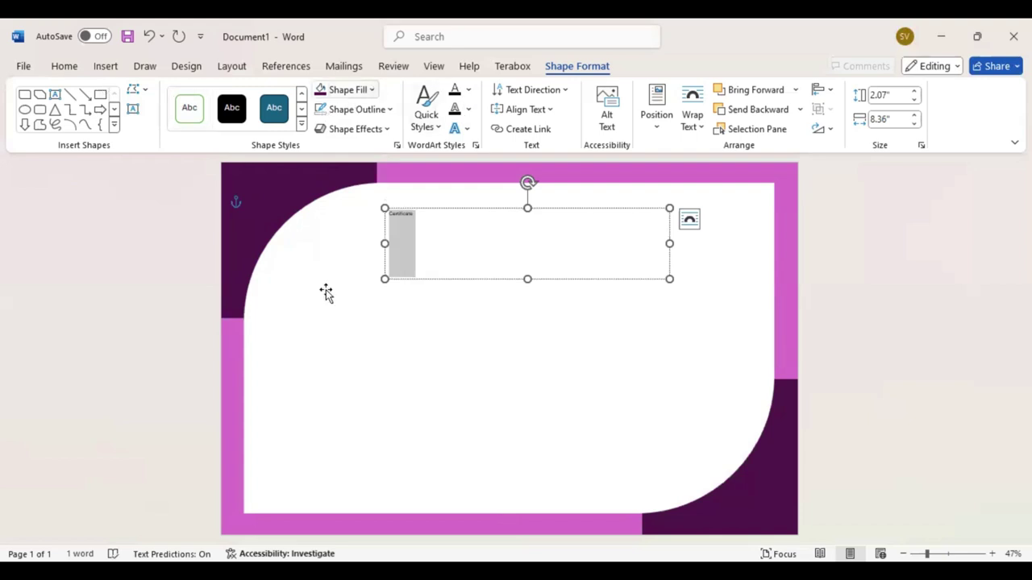
pyautogui.click(64, 68)
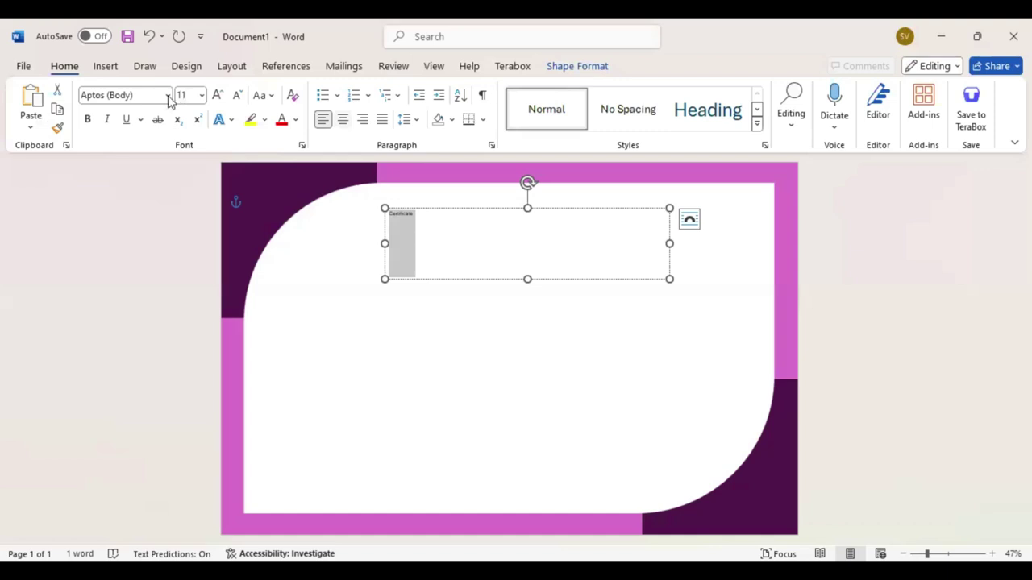
# Format the title as uppercase 36 pt Baskerville Old Face, centred, with its box trimmed to fit.
pyautogui.click(169, 96)
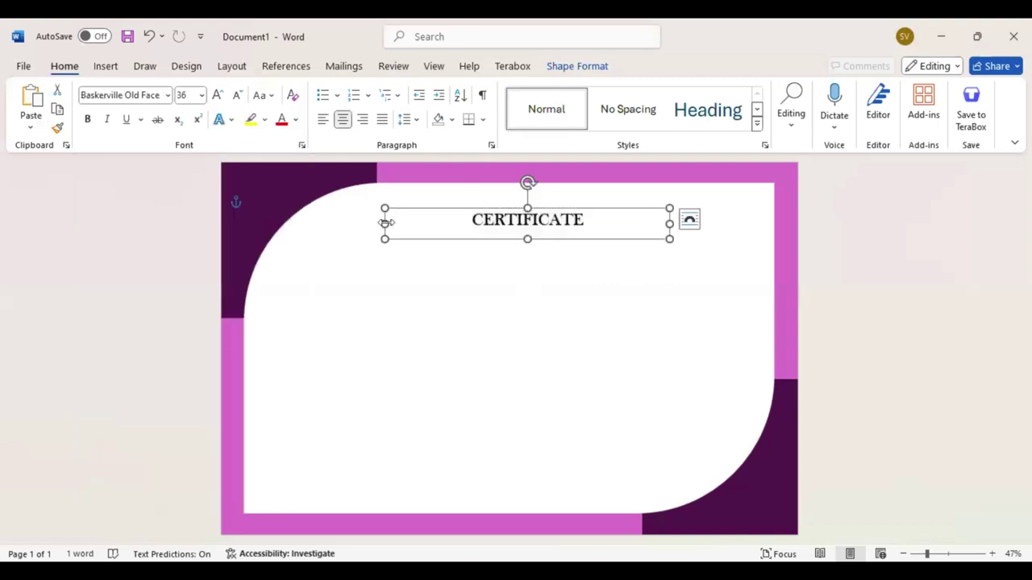
pyautogui.moveTo(386, 223); pyautogui.dragTo(536, 228)
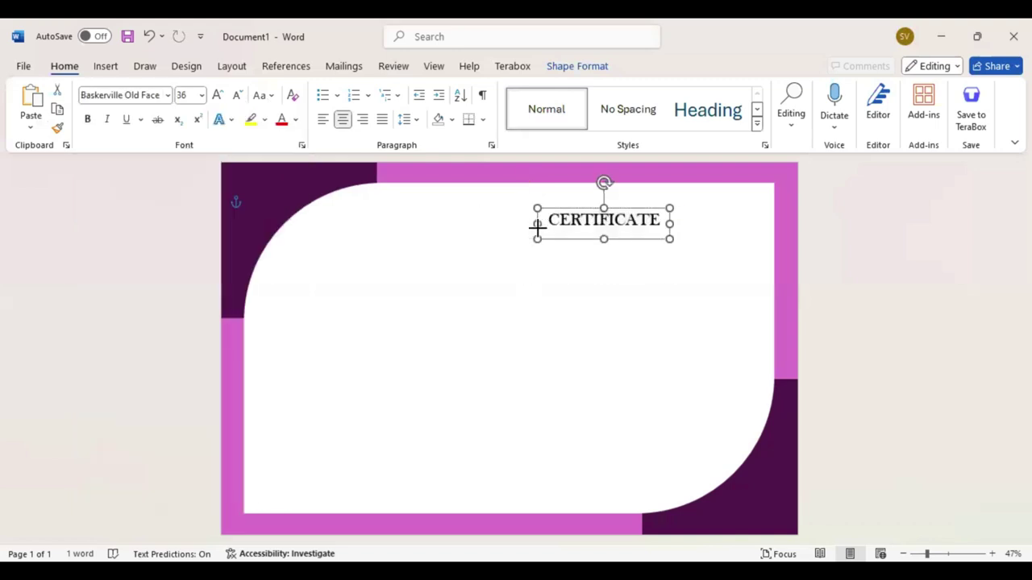
pyautogui.moveTo(605, 239); pyautogui.dragTo(610, 233)
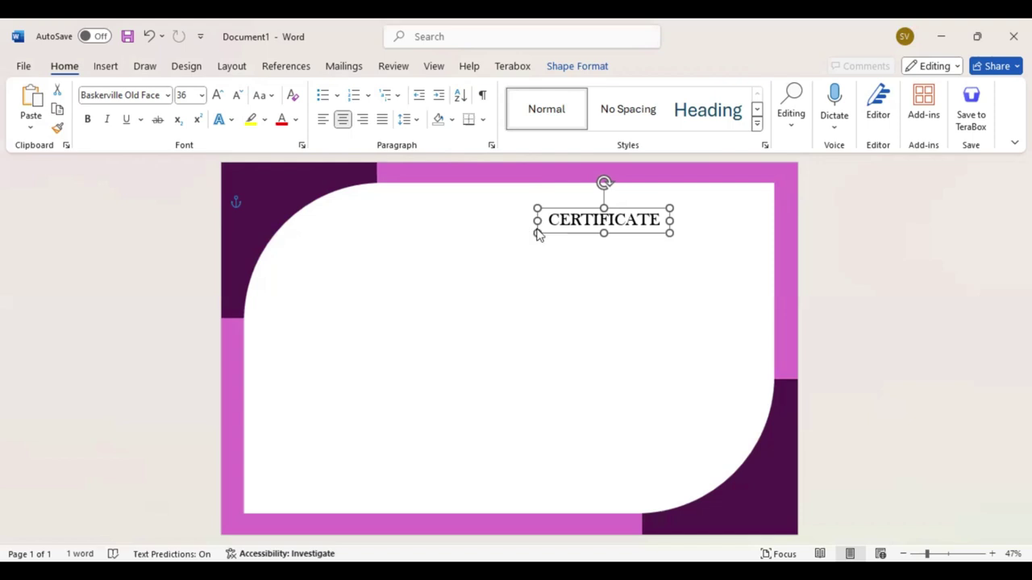
# Add an 'OF LEADERSHIP' line in 72 pt dark plum Baskerville Old Face, centred under CERTIFICATE.
pyautogui.hotkey('ctrl', 'v')
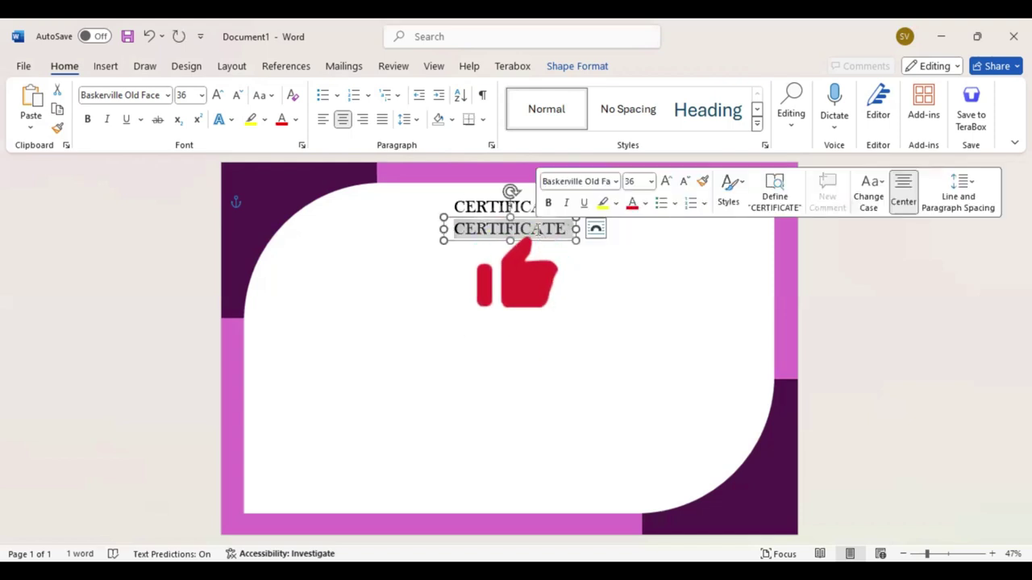
pyautogui.write('Of Lead')
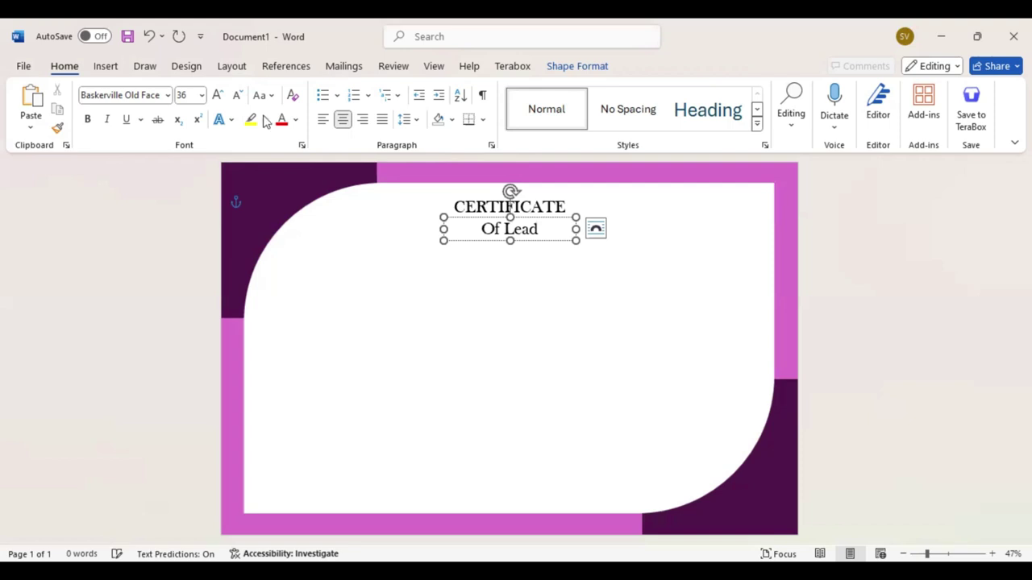
pyautogui.click(219, 95)
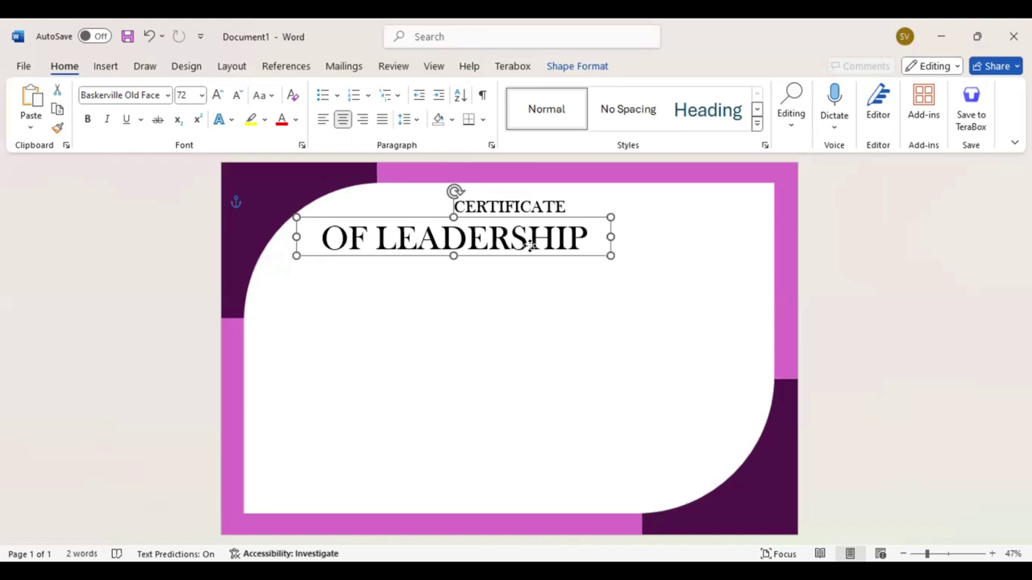
pyautogui.moveTo(529, 246); pyautogui.dragTo(529, 248)
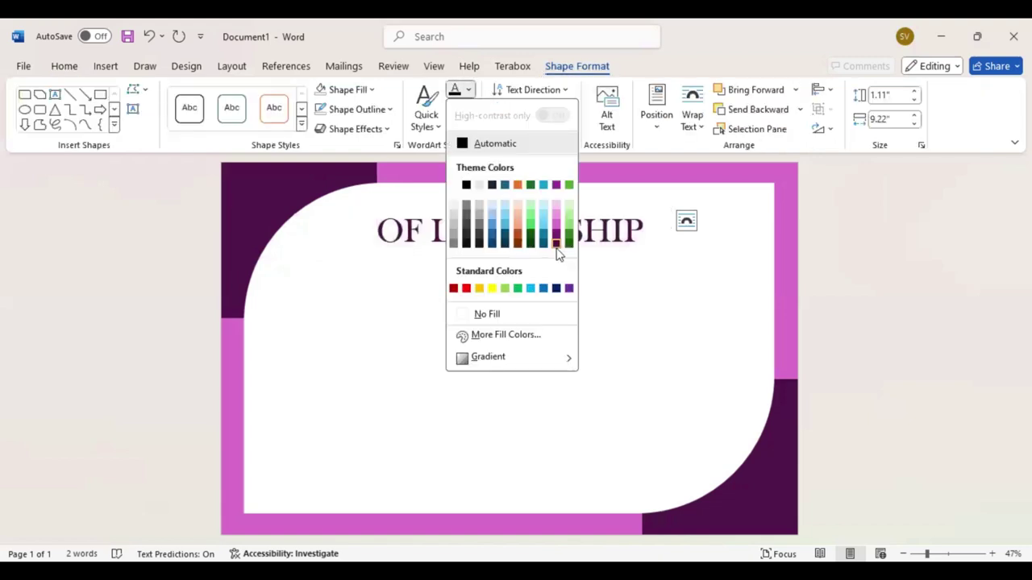
pyautogui.click(507, 293)
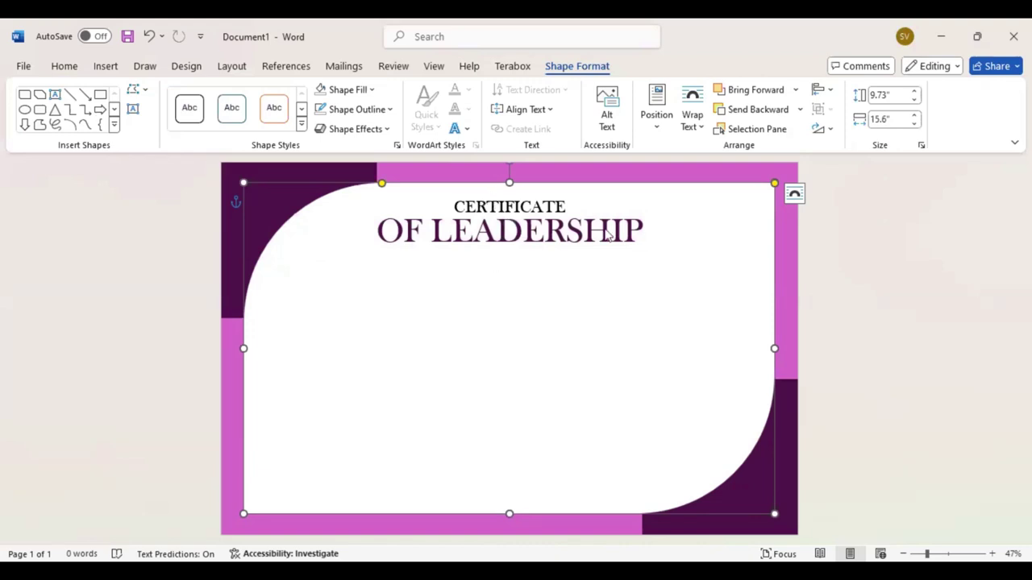
# Add a widened text box reading 'THIS CERTIFICATE IS PROUDLY PRESENTED TO' in 18 pt capitals.
pyautogui.hotkey('ctrl', 'v')
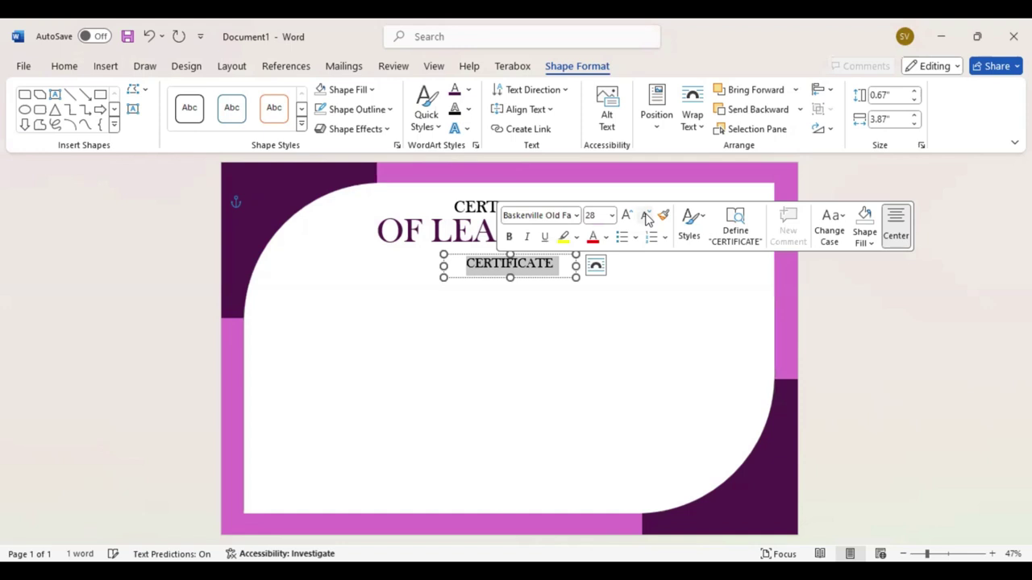
pyautogui.doubleClick(646, 216)
pyautogui.click(645, 216)
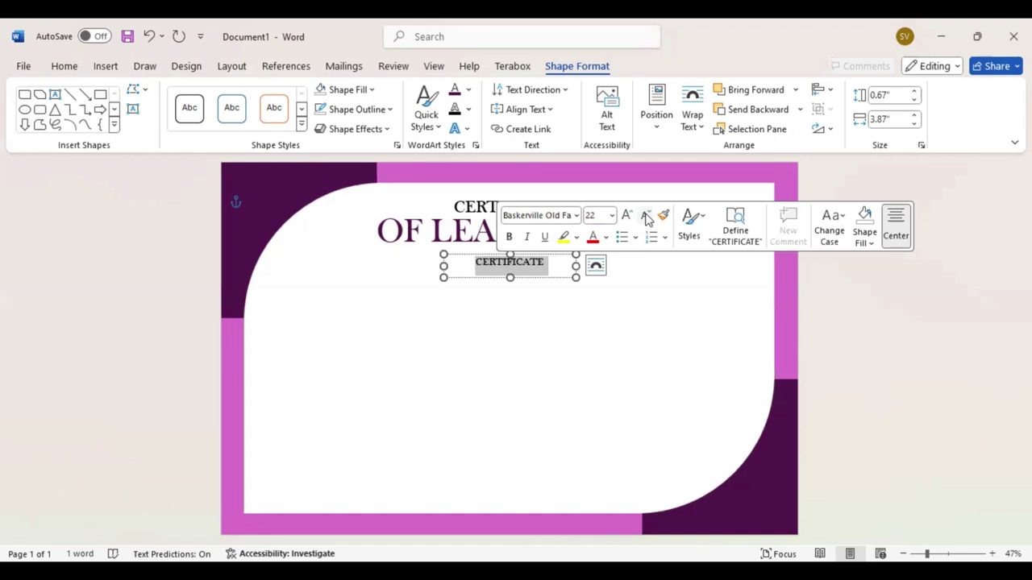
pyautogui.write('This Certifica')
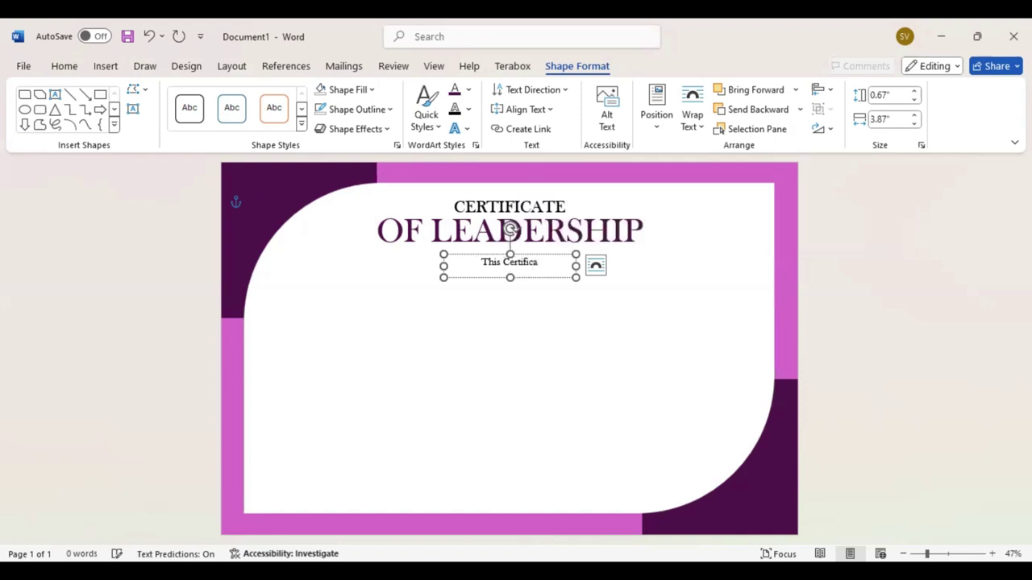
pyautogui.write('te is P')
pyautogui.write('roudl')
pyautogui.write('y P')
pyautogui.write('rese')
pyautogui.write('nte')
pyautogui.write('d To')
pyautogui.moveTo(575, 266); pyautogui.dragTo(643, 266)
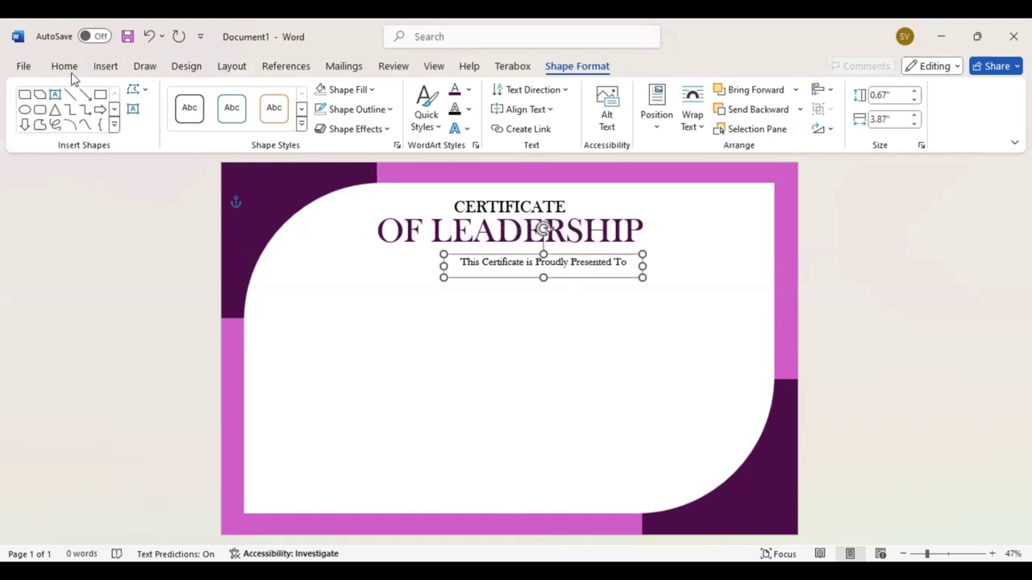
pyautogui.hotkey('ctrl', 'a')
pyautogui.click(68, 68)
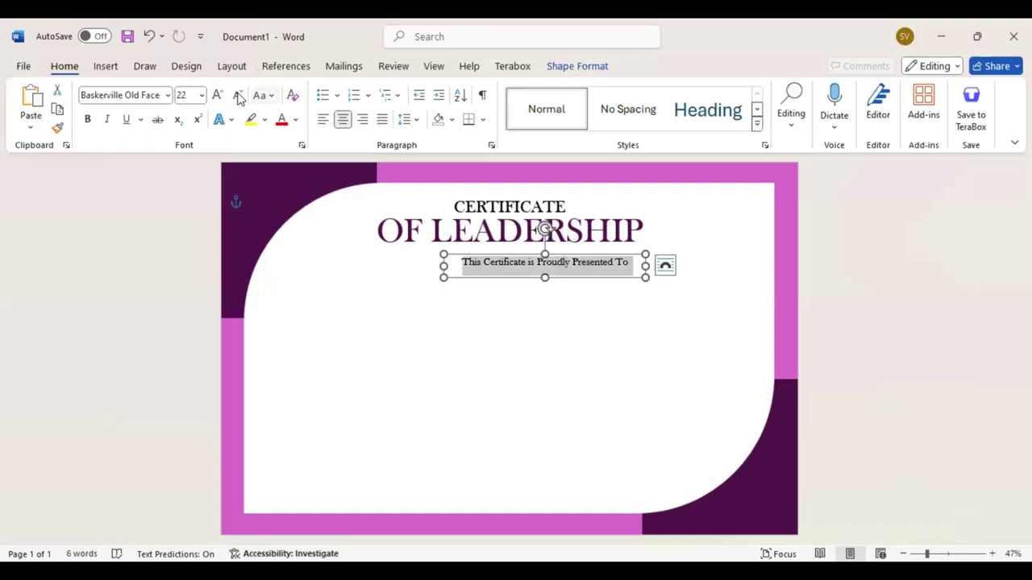
pyautogui.click(301, 146)
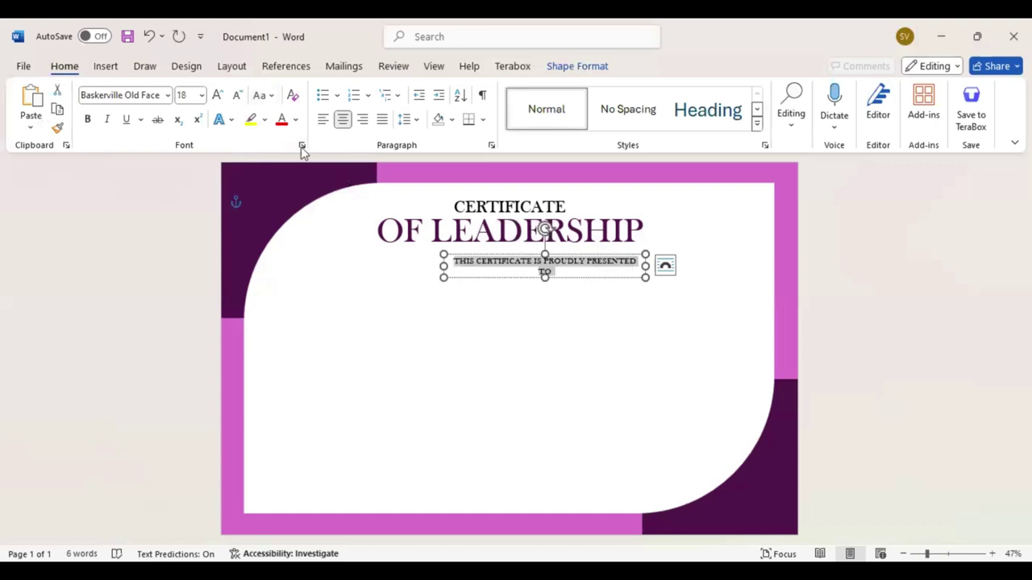
# Expand the subtitle's character spacing by 7 pt.
pyautogui.click(300, 147)
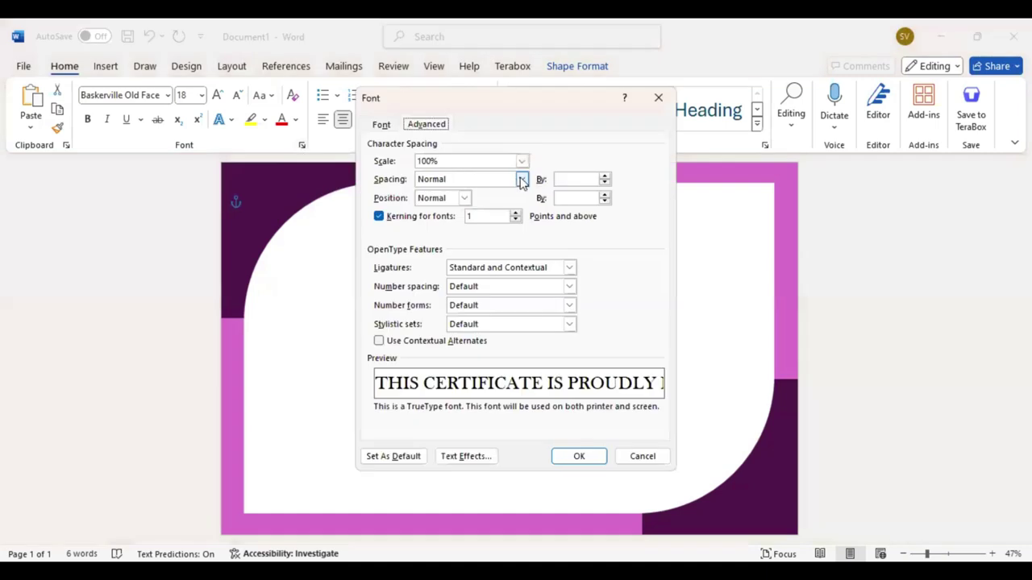
pyautogui.click(574, 179)
pyautogui.write('1')
pyautogui.press('Tab')
pyautogui.write('7')
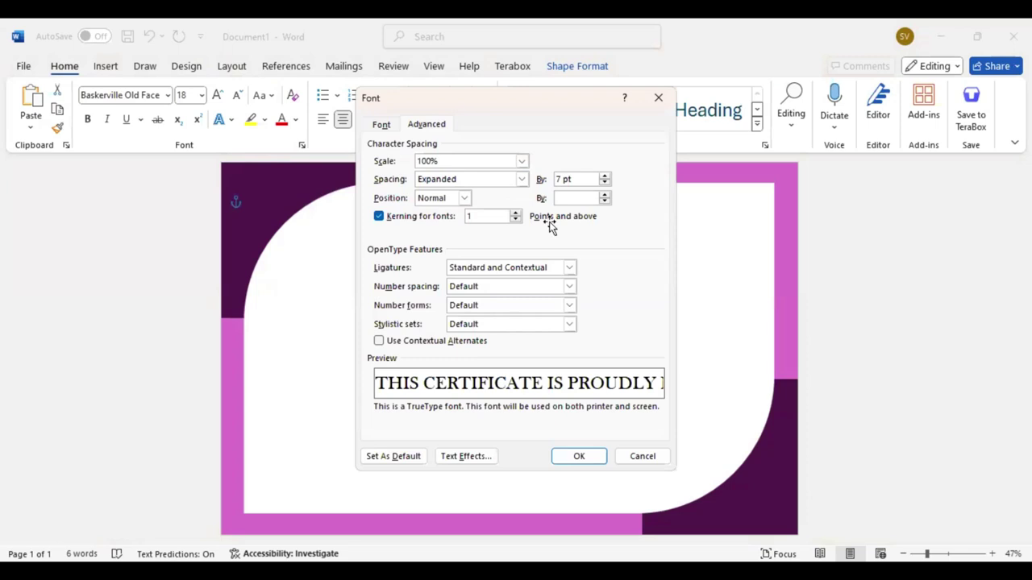
pyautogui.press('Return')
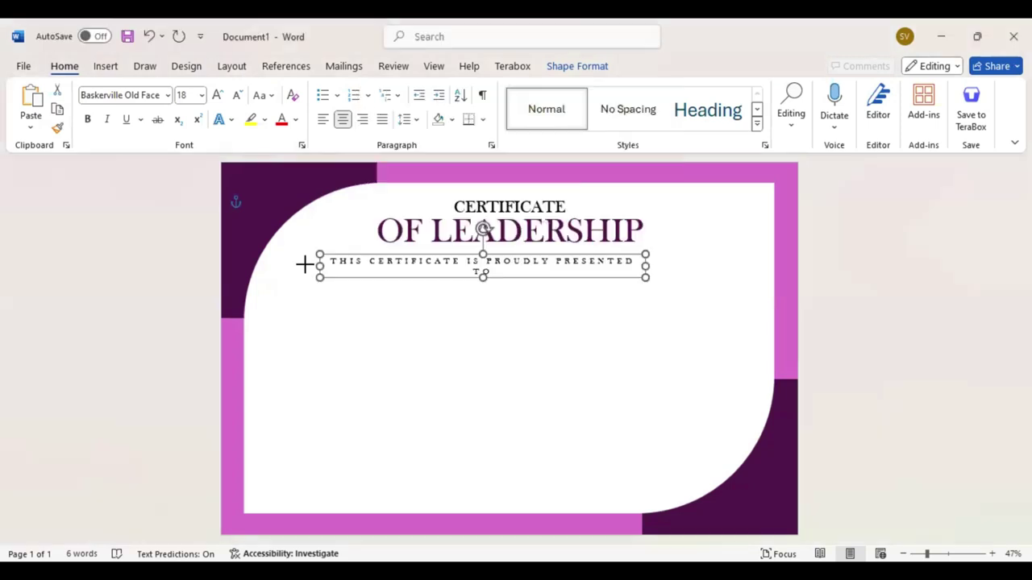
# Resize the subtitle box to one line and centre it beneath OF LEADERSHIP.
pyautogui.moveTo(320, 266); pyautogui.dragTo(304, 265)
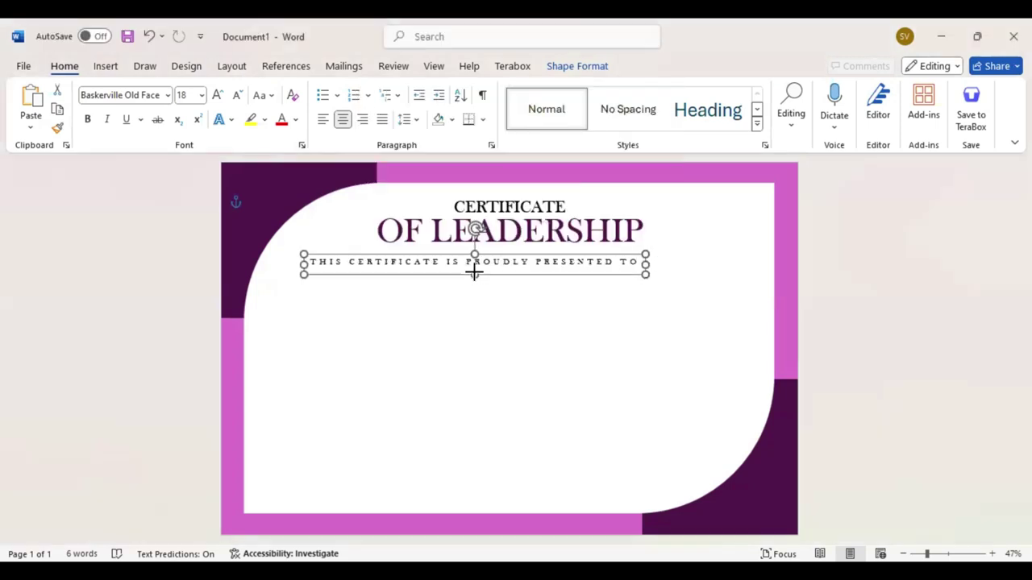
pyautogui.moveTo(474, 274); pyautogui.dragTo(474, 272)
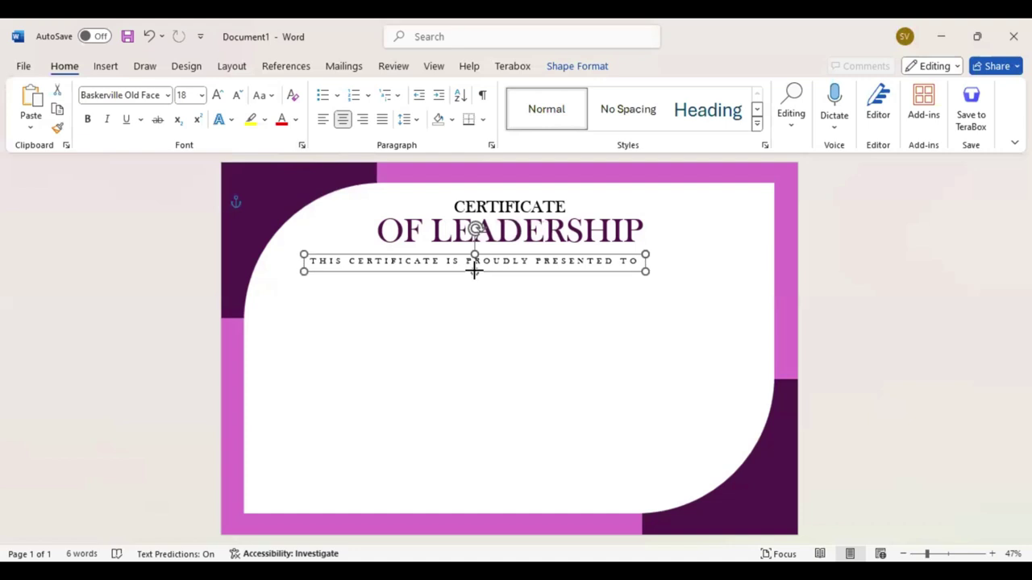
pyautogui.moveTo(474, 271); pyautogui.dragTo(474, 272)
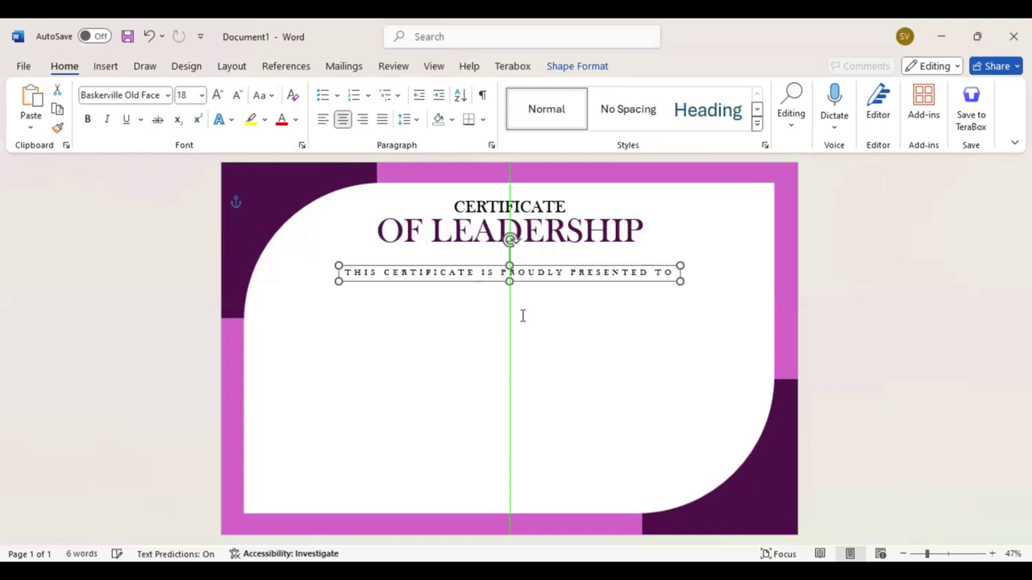
# Add a 'Name Surname' line in 110 pt Edwardian Script ITC, centred below the subtitle.
pyautogui.hotkey('ctrl', 'v')
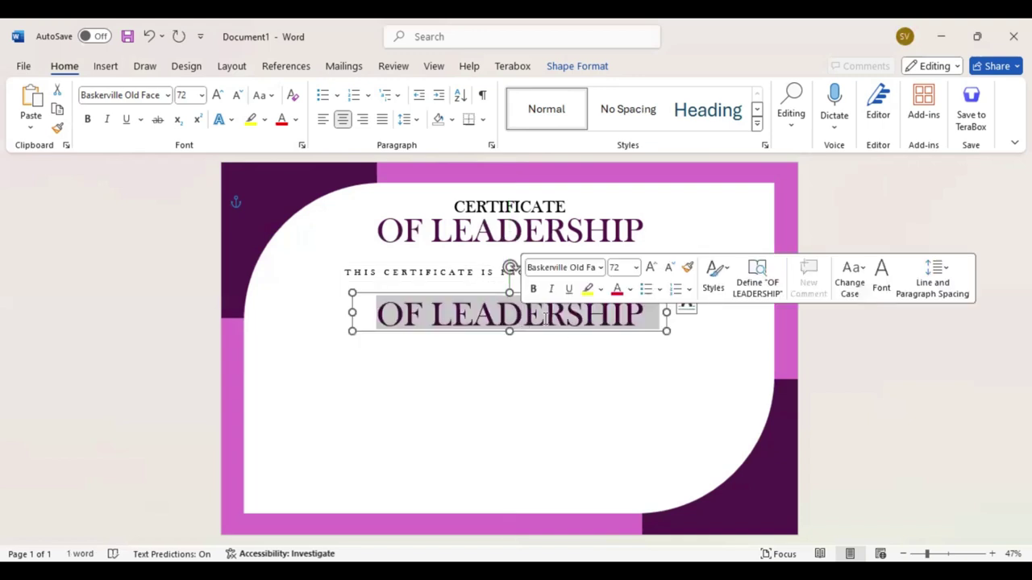
pyautogui.hotkey('ctrl', 'z')
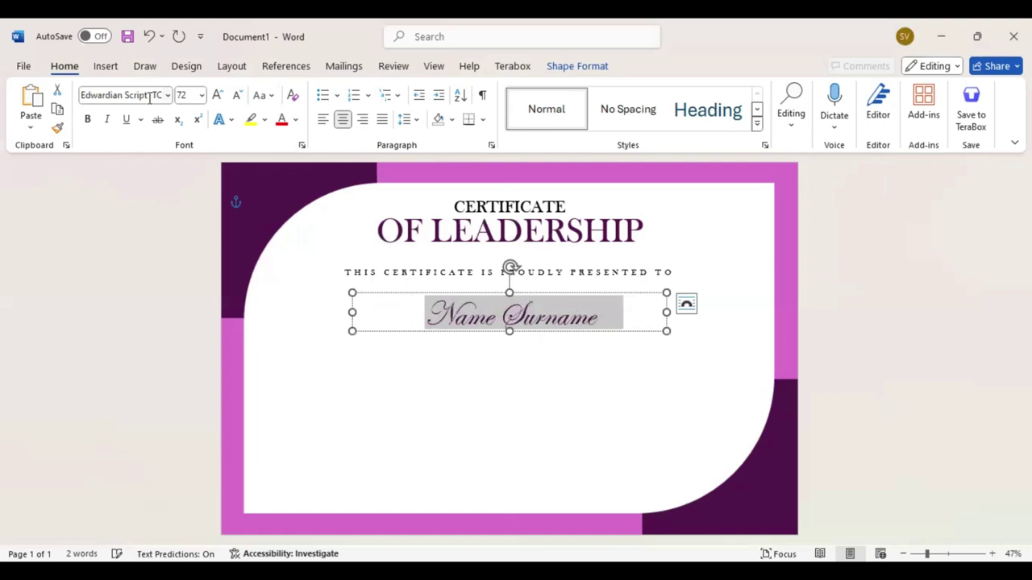
pyautogui.click(217, 96)
pyautogui.click(217, 95)
pyautogui.click(217, 95)
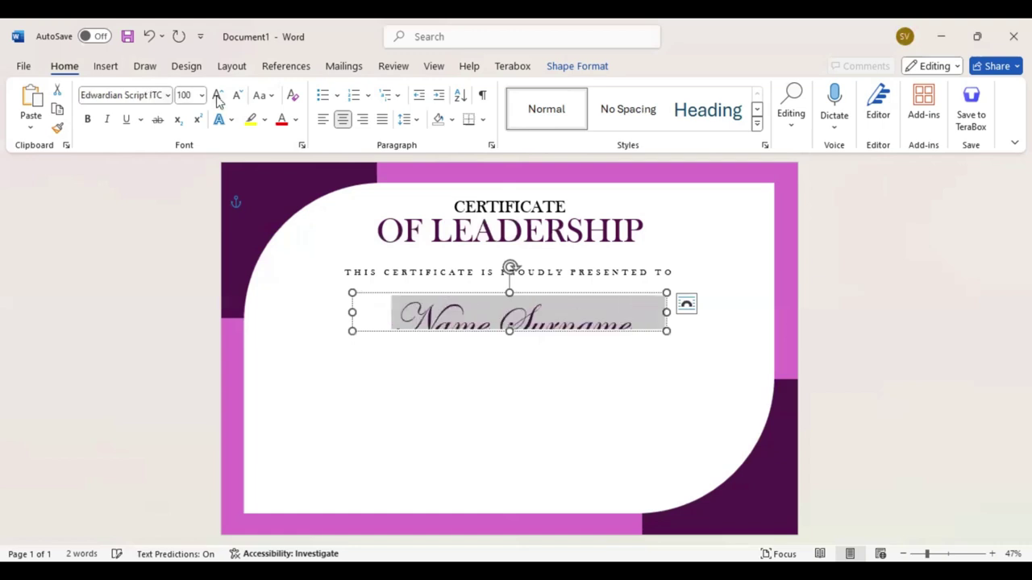
pyautogui.click(217, 95)
pyautogui.click(510, 352)
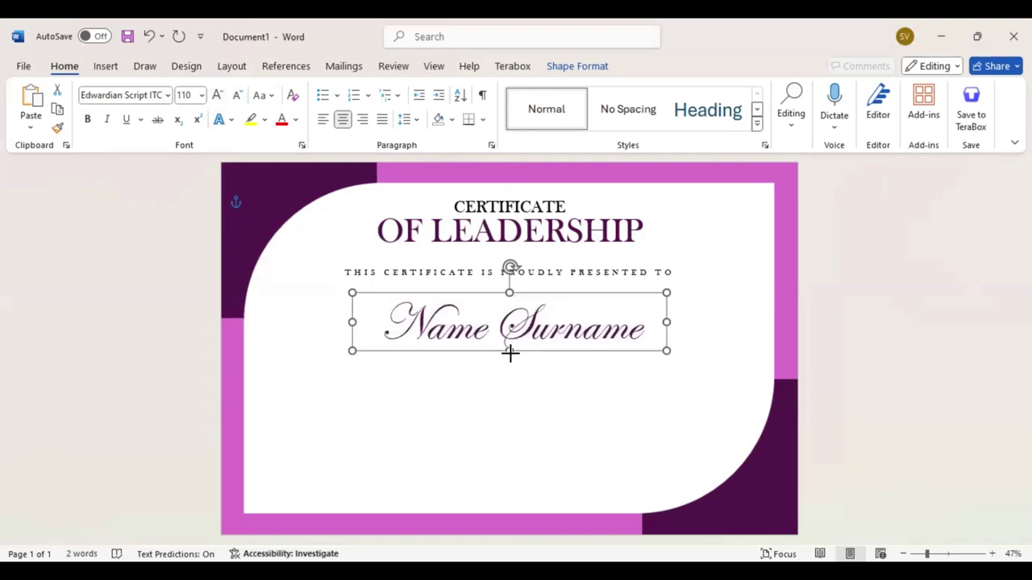
pyautogui.moveTo(509, 352); pyautogui.dragTo(510, 352)
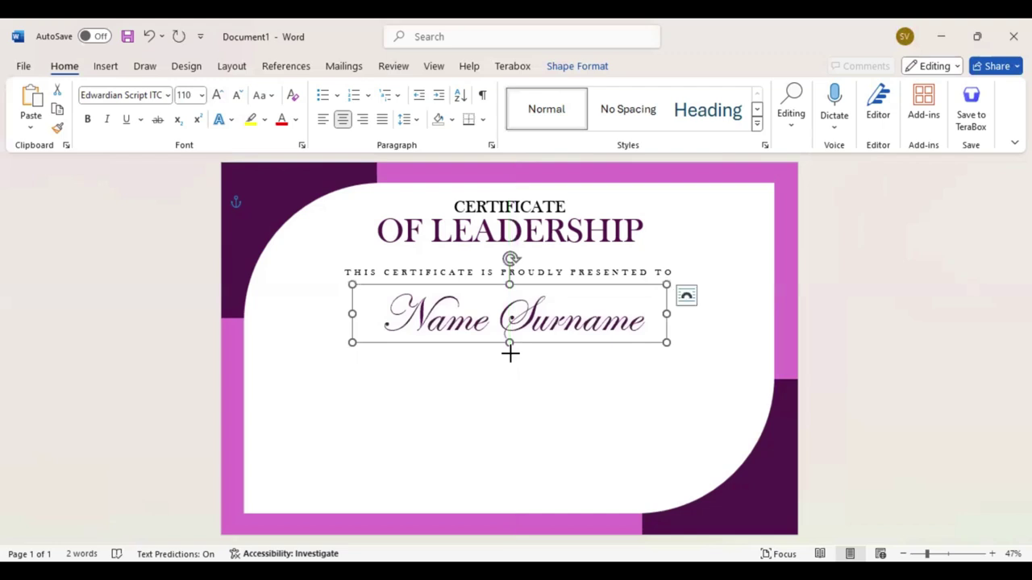
pyautogui.hotkey('ctrl', 'v')
# Move the copied box below the name and replace its text with Lorem ipsum placeholder text.
pyautogui.moveTo(509, 206); pyautogui.dragTo(516, 371)
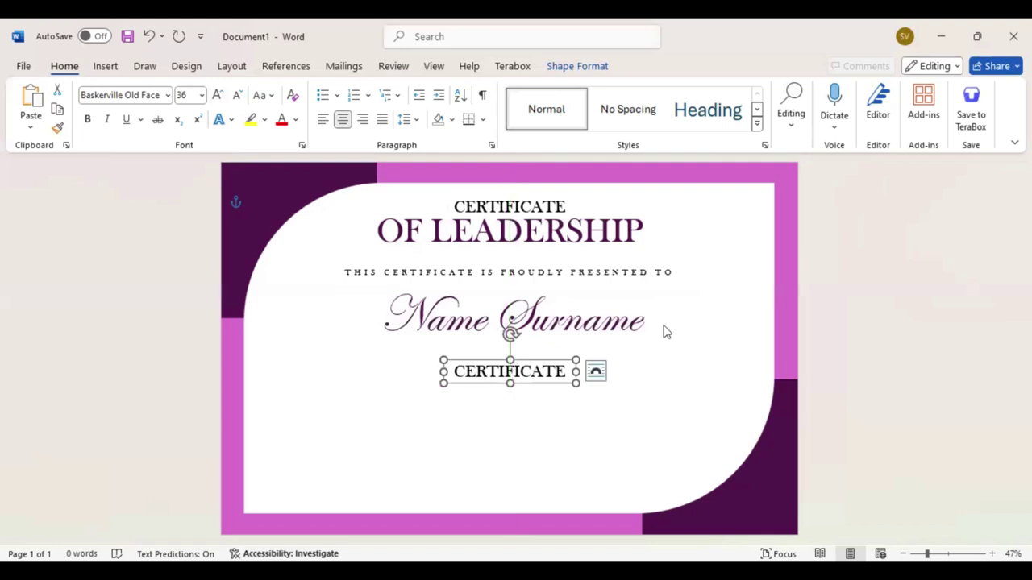
pyautogui.hotkey('ctrl', 'a')
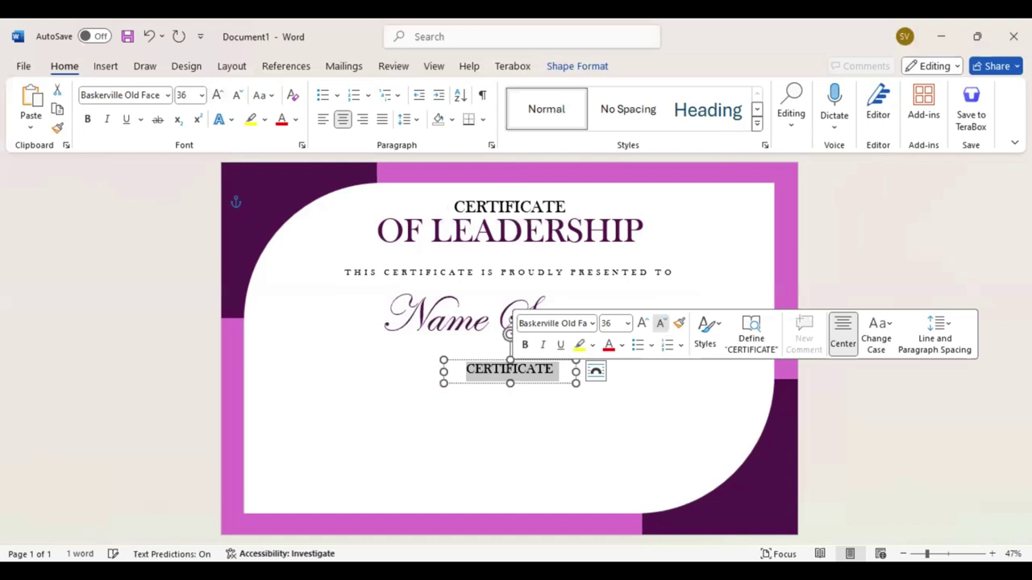
pyautogui.press('BackSpace')
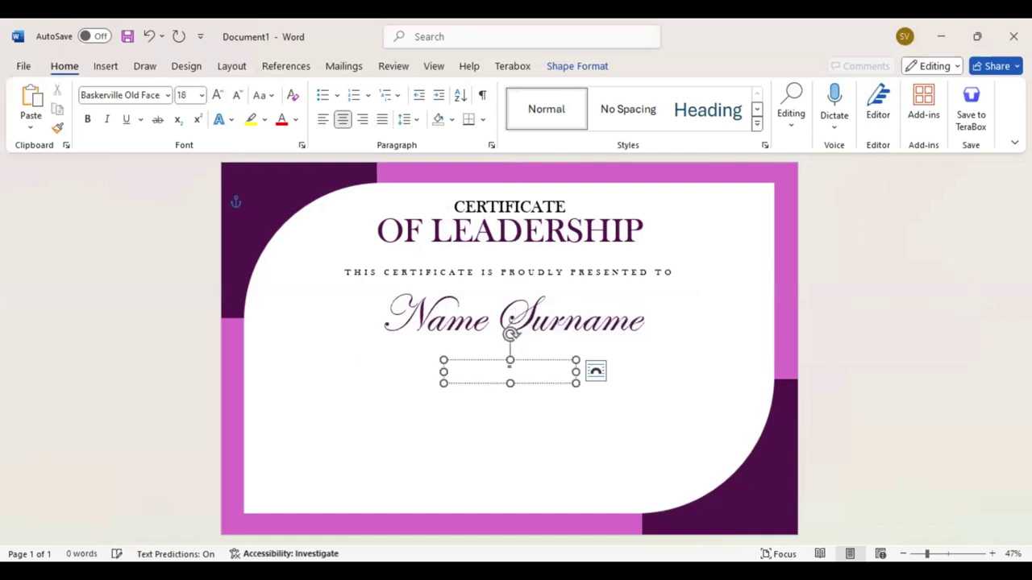
pyautogui.write('Lorem ipsum dolor sit amet, consectetuer adipiscing elit.')
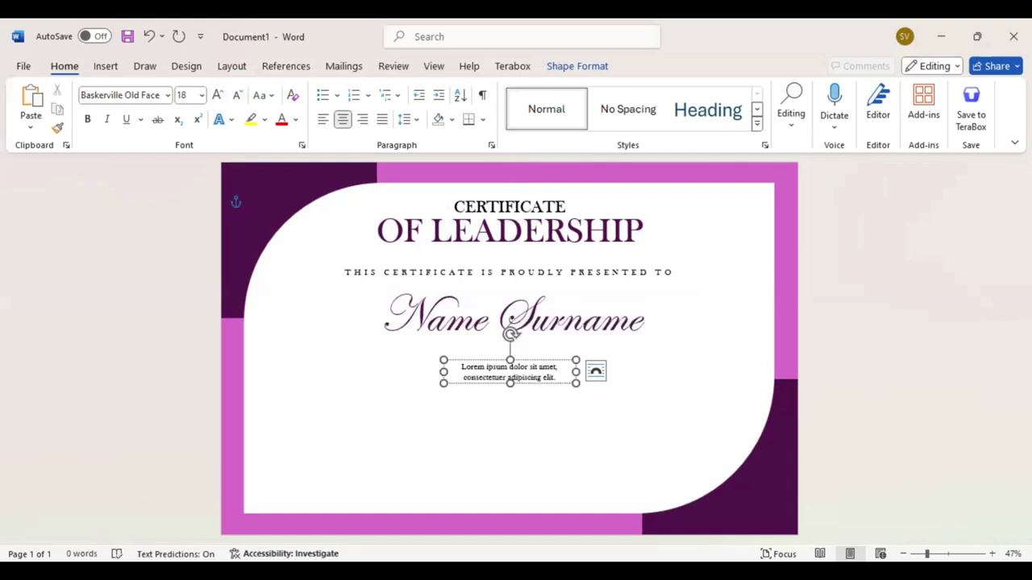
pyautogui.moveTo(443, 383); pyautogui.dragTo(380, 405)
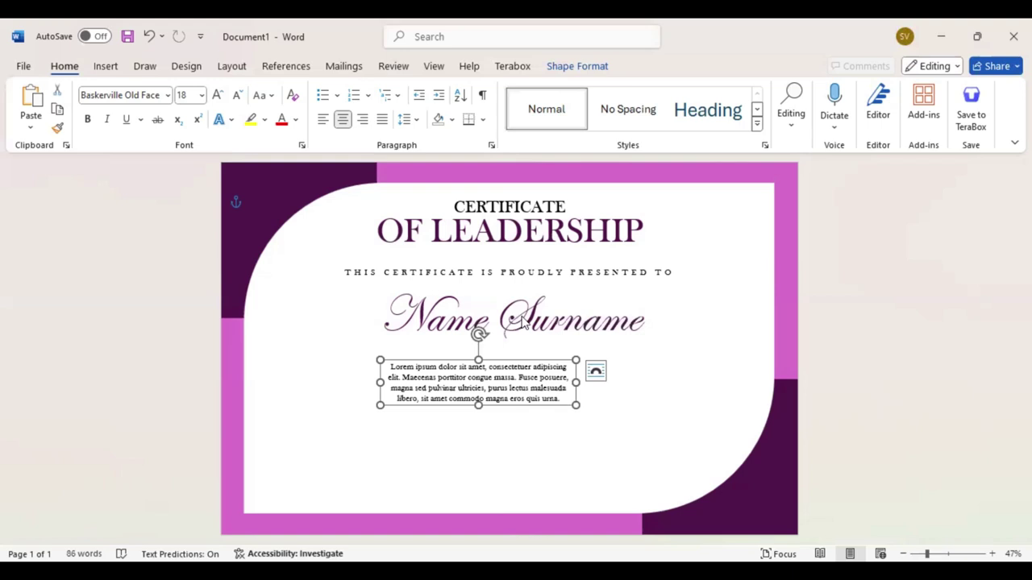
# Enlarge the body text to 20 pt and centre its box beneath the Name Surname line.
pyautogui.hotkey('ctrl', 'a')
pyautogui.hotkey('ctrl', 'shift', '.')
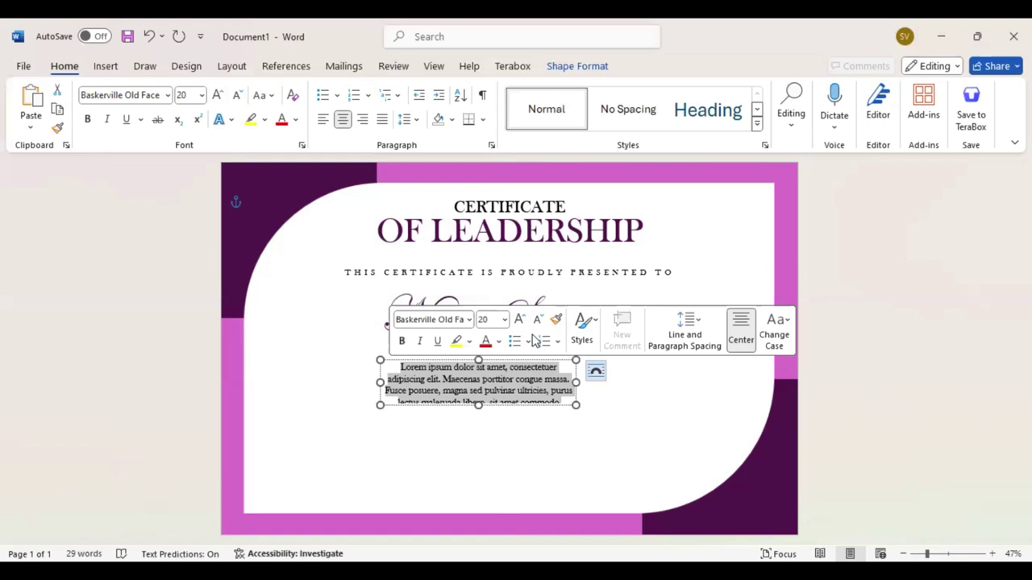
pyautogui.press('Escape')
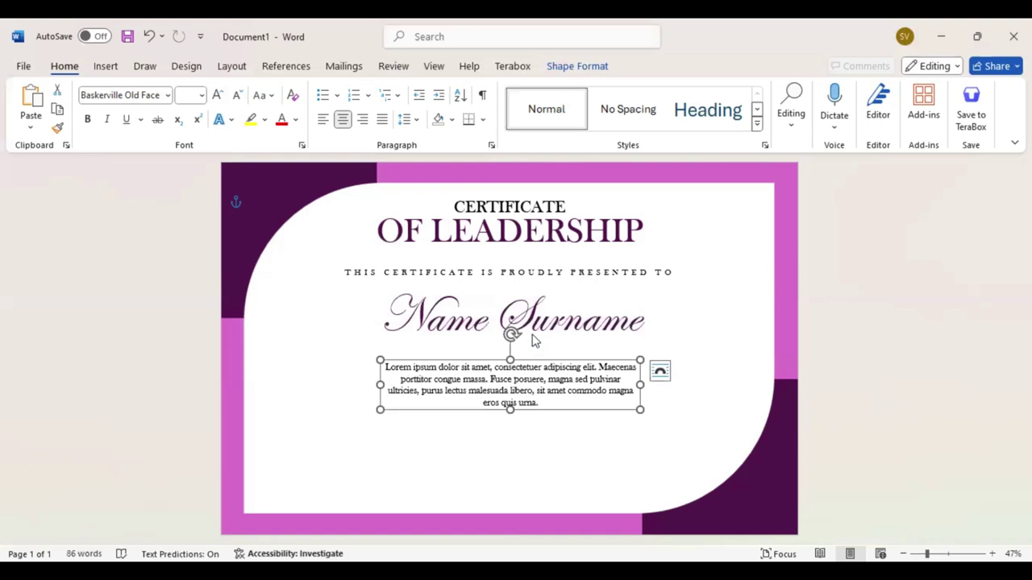
pyautogui.moveTo(532, 341); pyautogui.dragTo(522, 315)
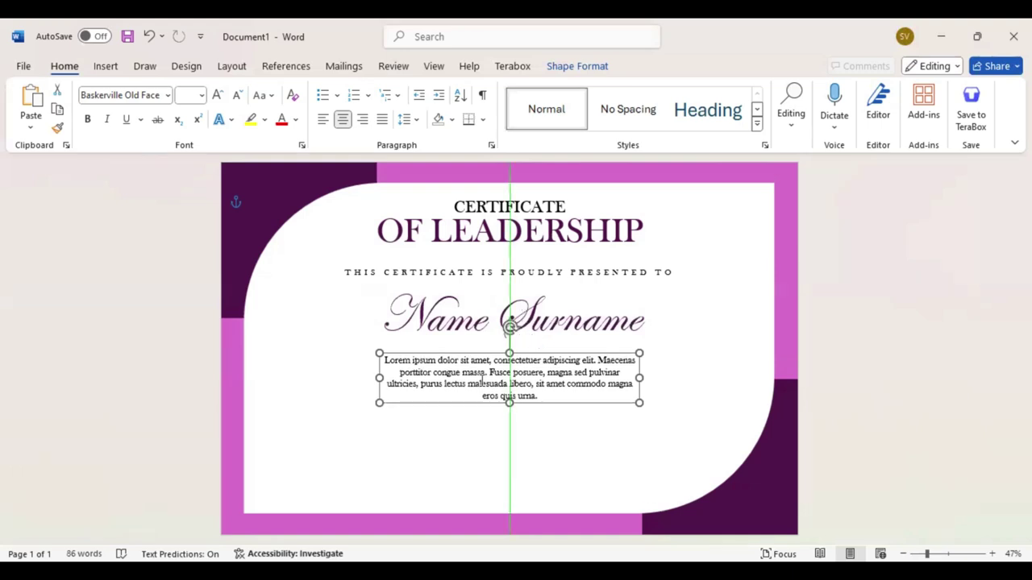
pyautogui.tripleClick(481, 379)
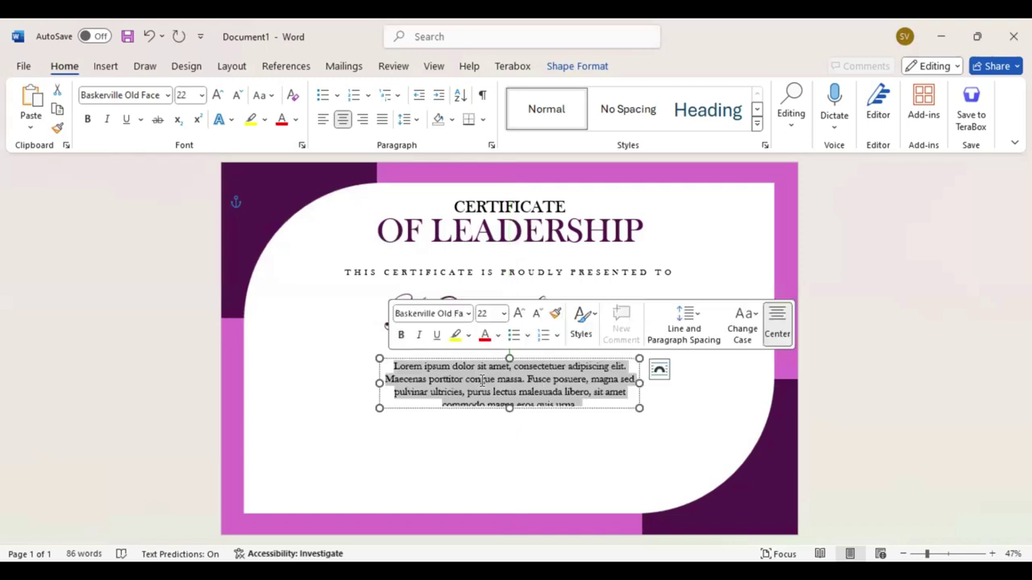
pyautogui.press('Escape')
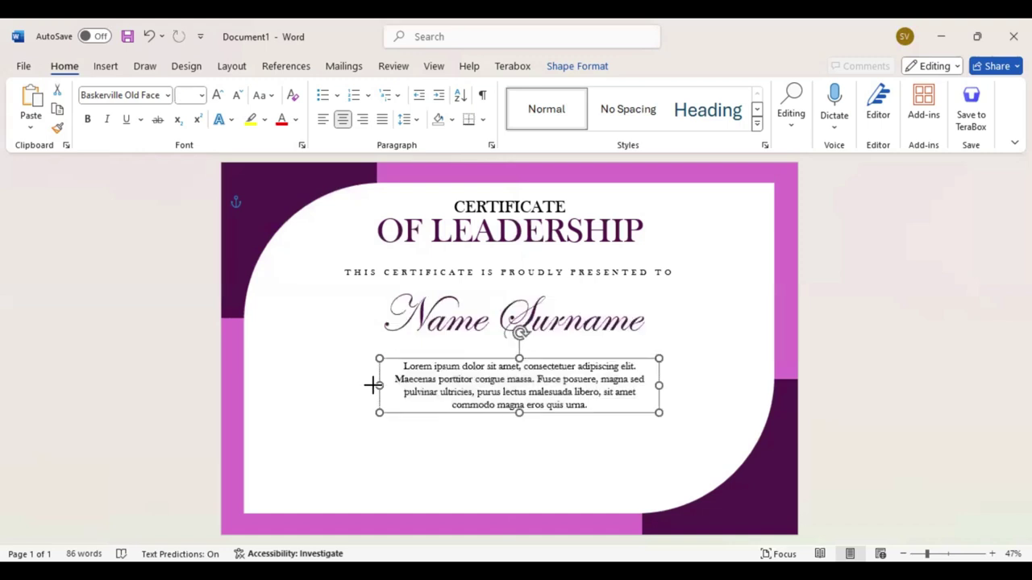
pyautogui.hotkey('ctrl', 'z')
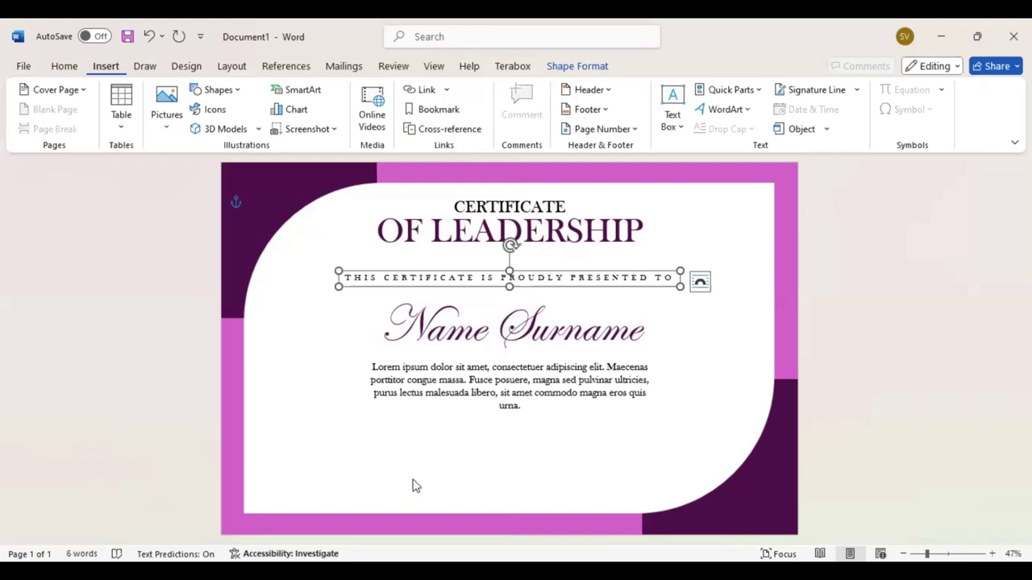
# Draw a short 2.49" signing line at the bottom left and duplicate it to the right.
pyautogui.moveTo(332, 480); pyautogui.dragTo(417, 480)
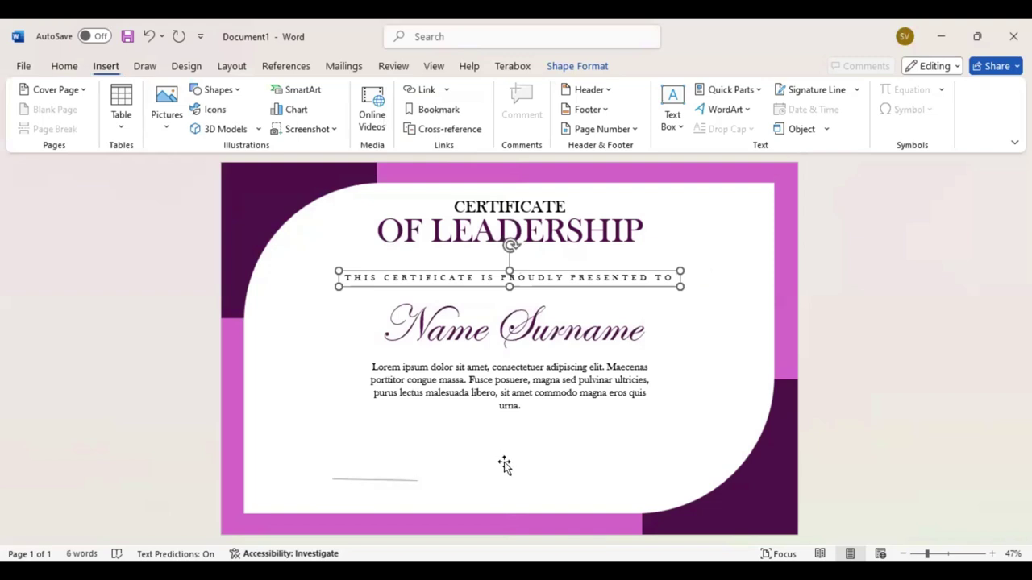
pyautogui.press('Tab')
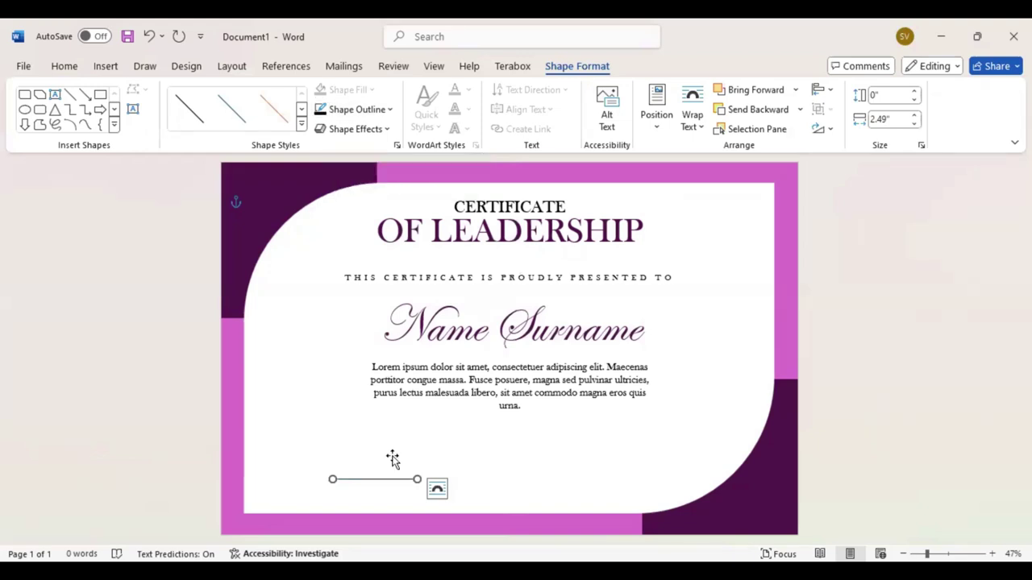
pyautogui.hotkey('ctrl', 'd')
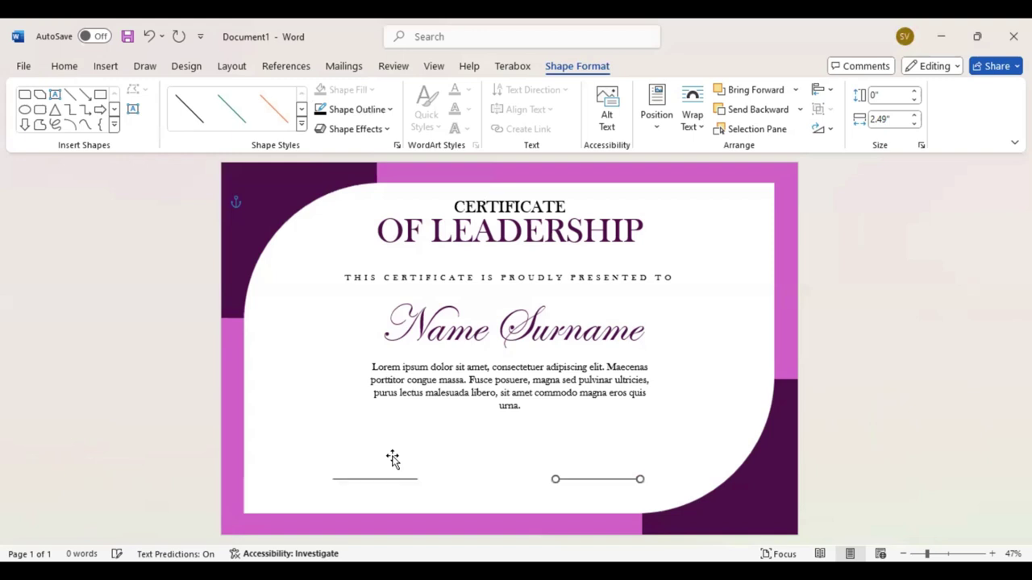
pyautogui.press('Right')
pyautogui.press('Right')
pyautogui.press('Right')
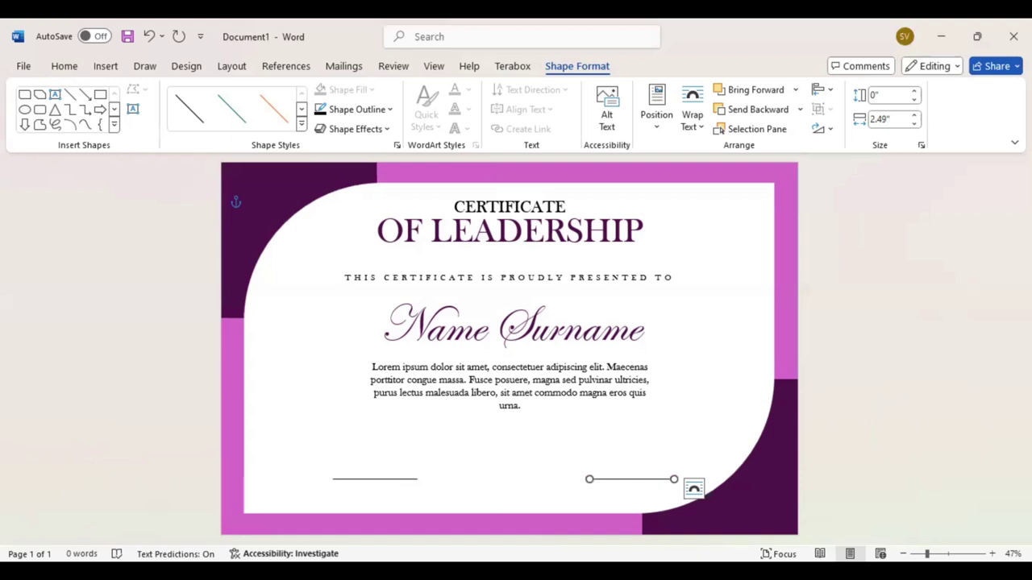
# Add a size-16 all-caps DATE caption under the left line and set its text colour.
pyautogui.hotkey('ctrl', 'v')
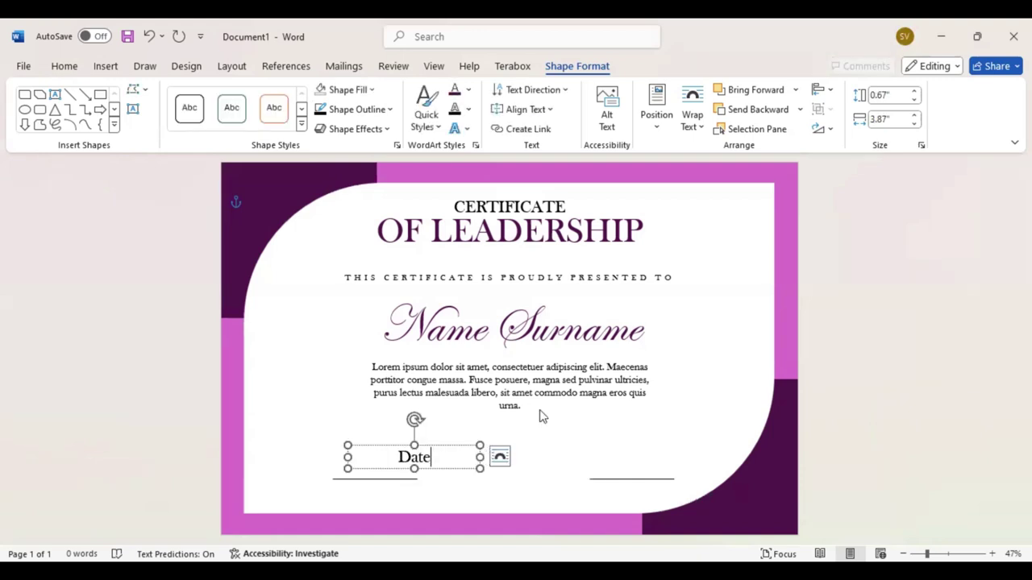
pyautogui.hotkey('ctrl', 'a')
pyautogui.click(546, 411)
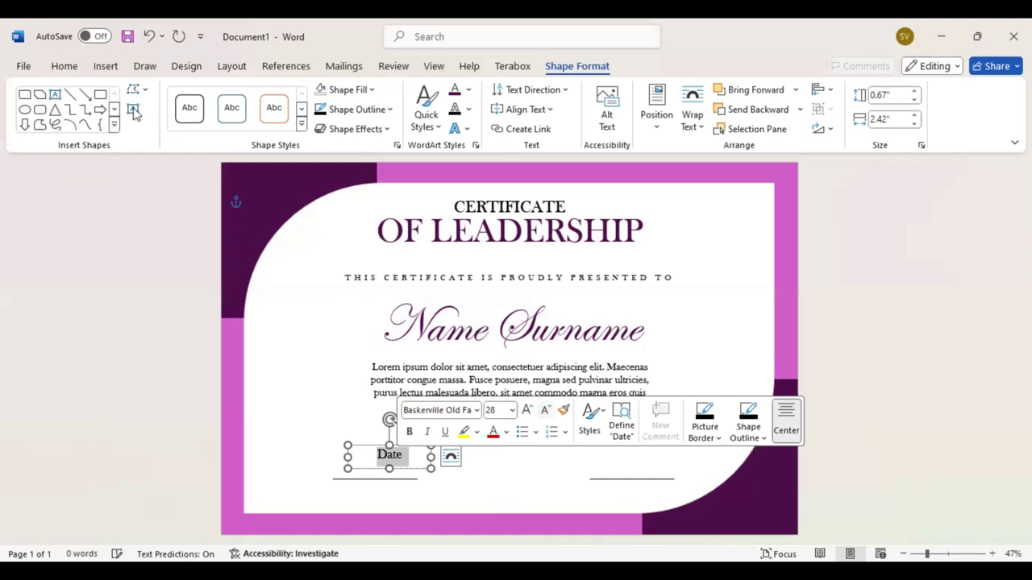
pyautogui.hotkey('alt', 'h')
pyautogui.press('f')
pyautogui.press('k')
pyautogui.hotkey('ctrl', 'shift', 'a')
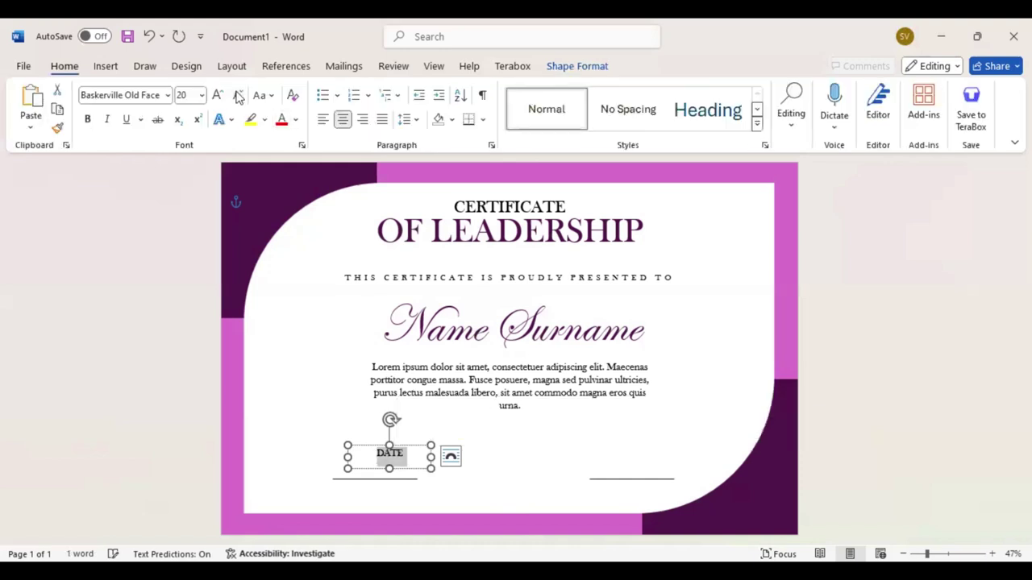
pyautogui.click(240, 96)
pyautogui.hotkey('ctrl', 'shift', ',')
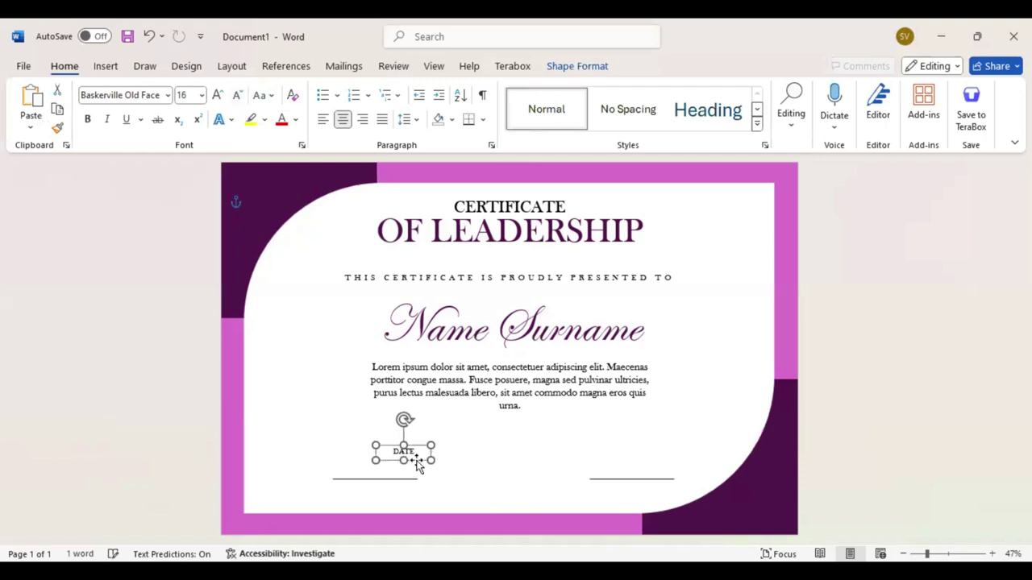
pyautogui.moveTo(418, 466); pyautogui.dragTo(389, 498)
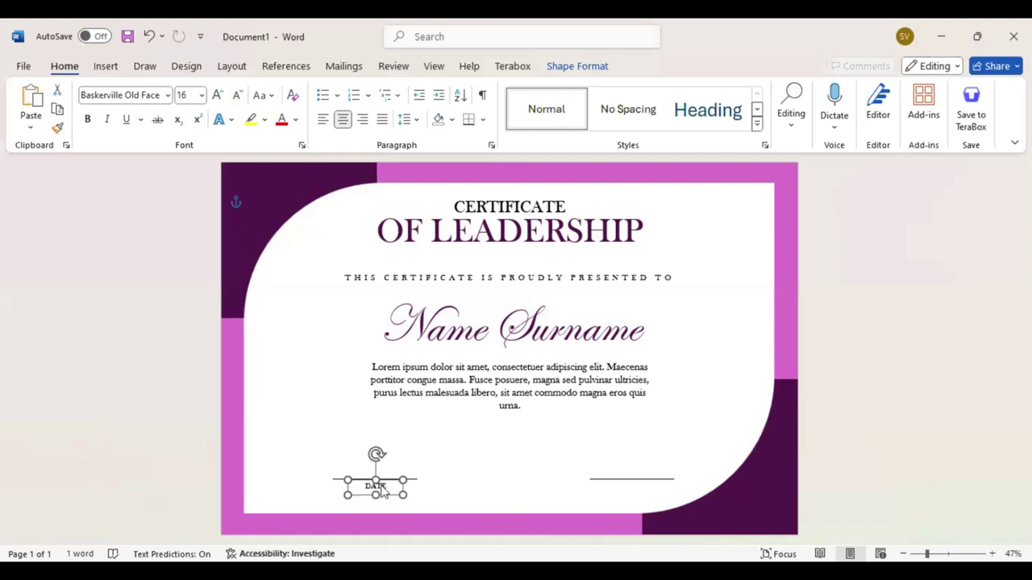
pyautogui.click(491, 459)
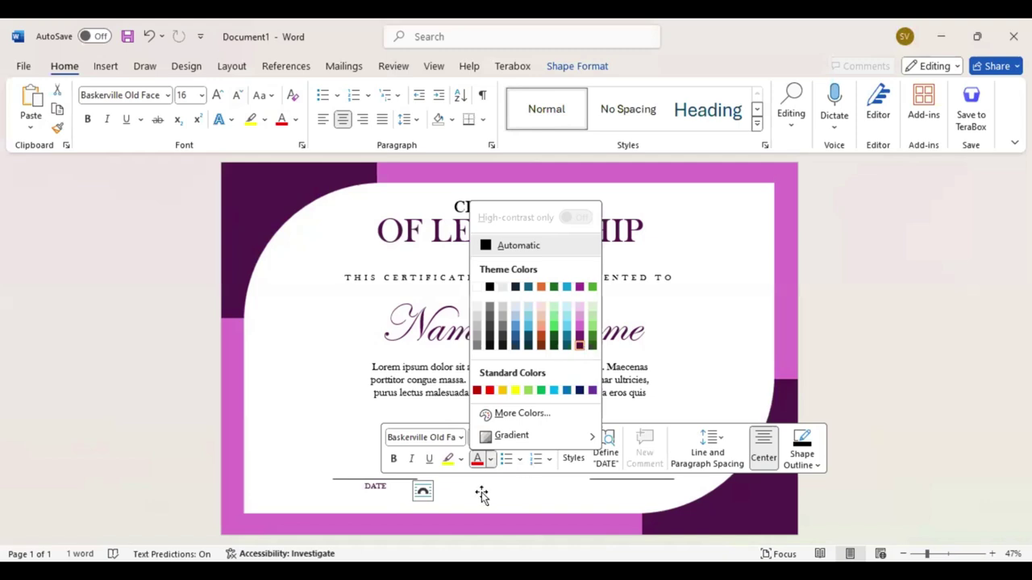
pyautogui.click(390, 499)
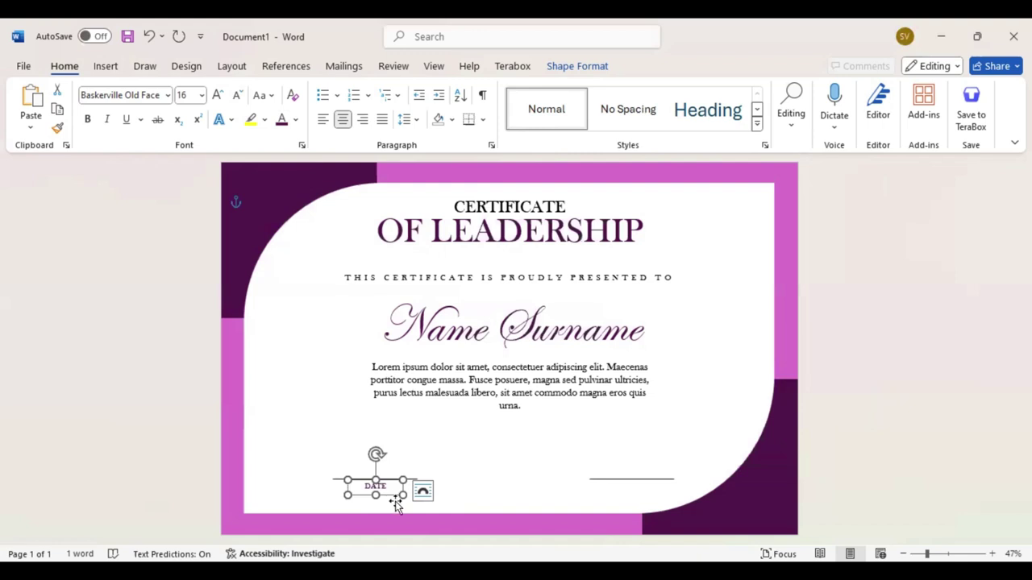
# Copy the caption under the right line as SIGNATURE in capitals, then nudge the body text down.
pyautogui.keyDown('ctrl'); pyautogui.moveTo(392, 500); pyautogui.dragTo(645, 499); pyautogui.keyUp('ctrl')
pyautogui.press('Up')
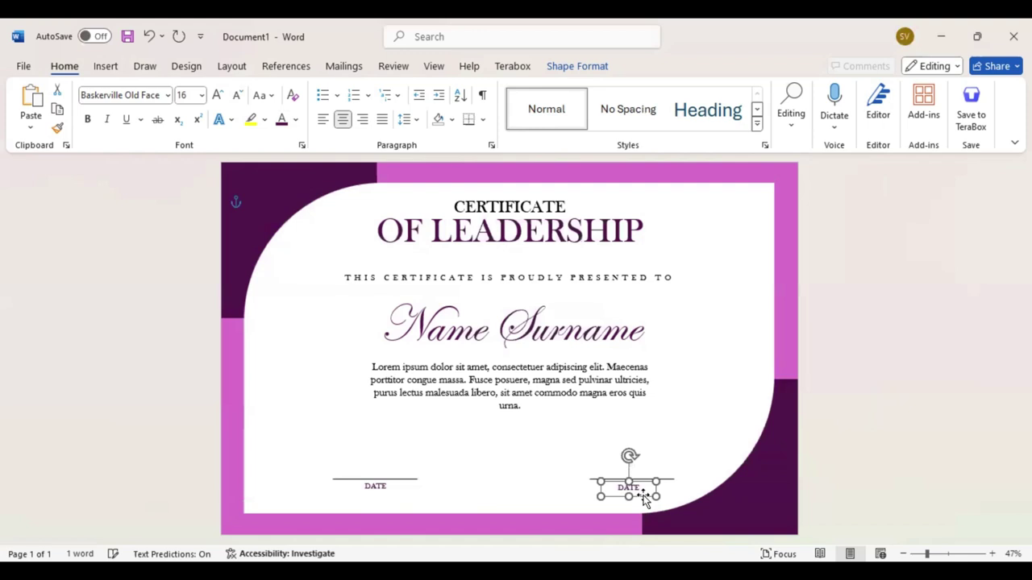
pyautogui.press('Right')
pyautogui.press('Up')
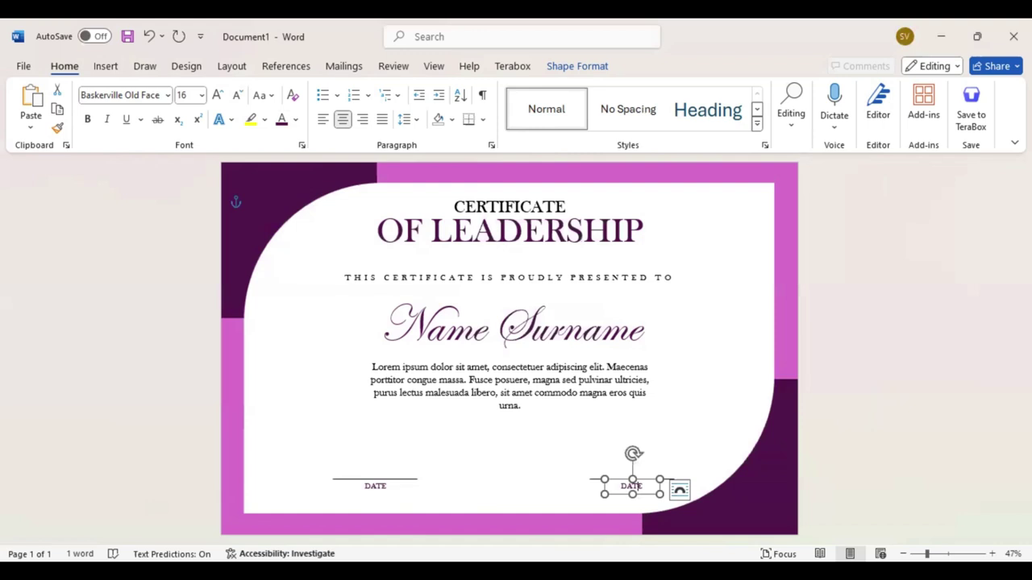
pyautogui.write('Signature')
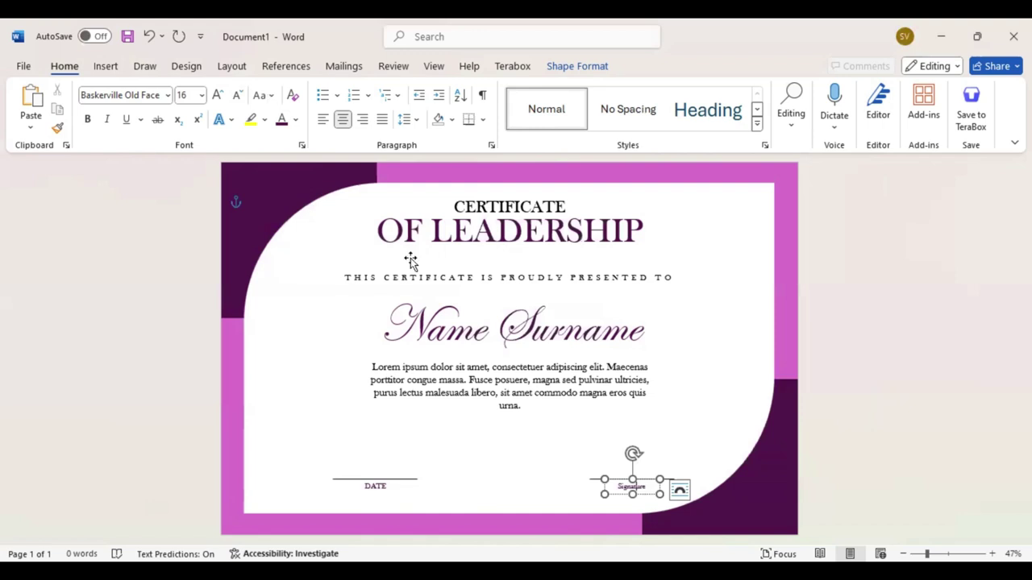
pyautogui.hotkey('shift', 'F3')
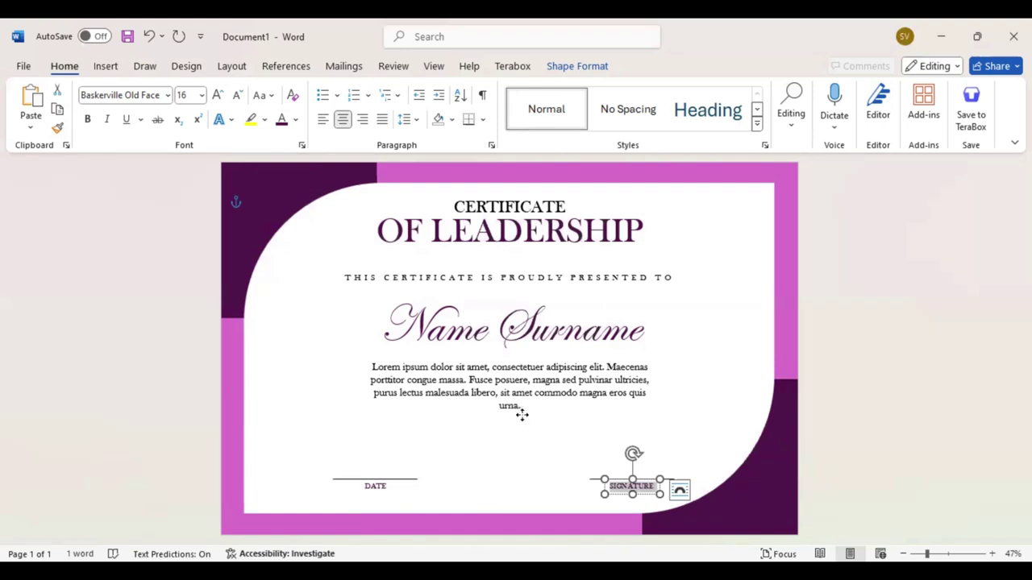
pyautogui.moveTo(518, 413); pyautogui.dragTo(521, 417)
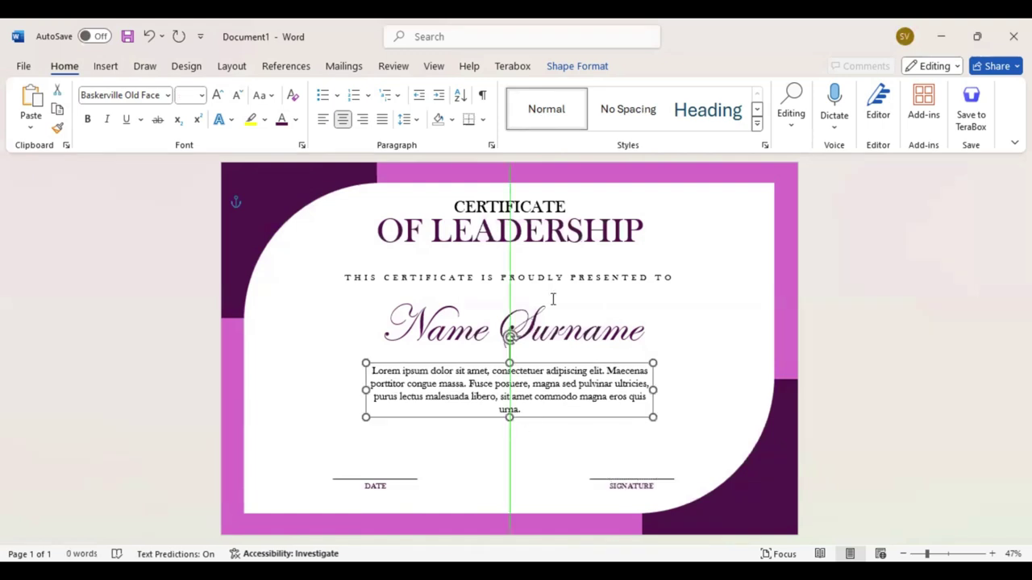
# Draw a 24-point star seal between the lines and fill it Plum, Accent 5, Darker 50%.
pyautogui.click(106, 67)
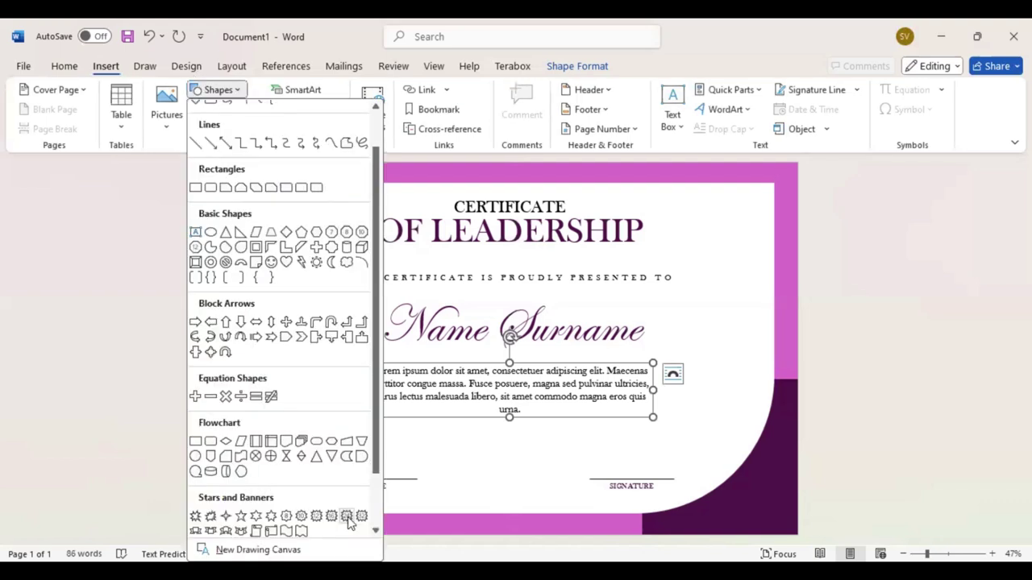
pyautogui.click(348, 518)
pyautogui.moveTo(546, 487)
pyautogui.mouseDown()
pyautogui.moveTo(506, 437)
pyautogui.moveTo(516, 463)
pyautogui.mouseUp()
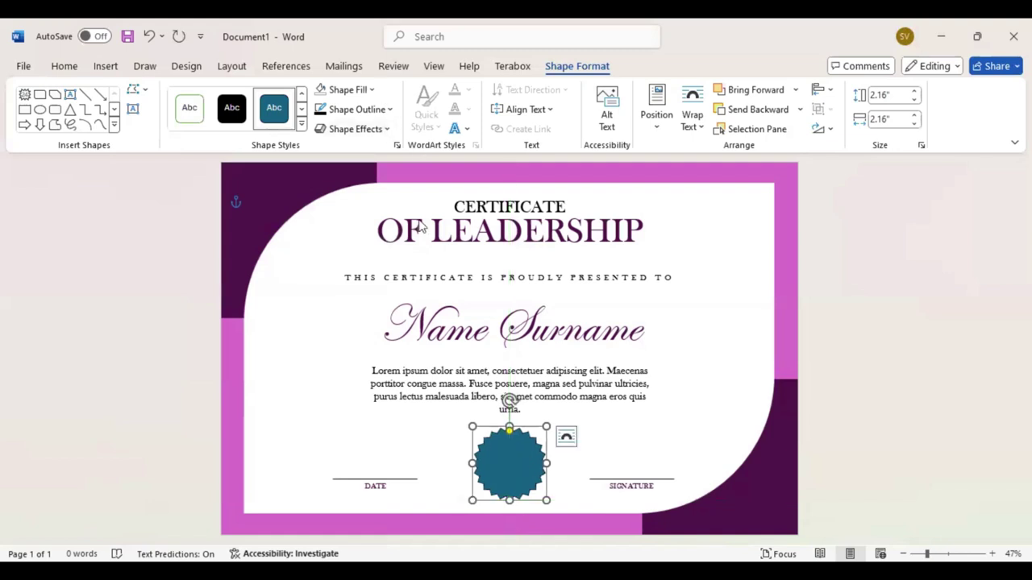
pyautogui.click(347, 90)
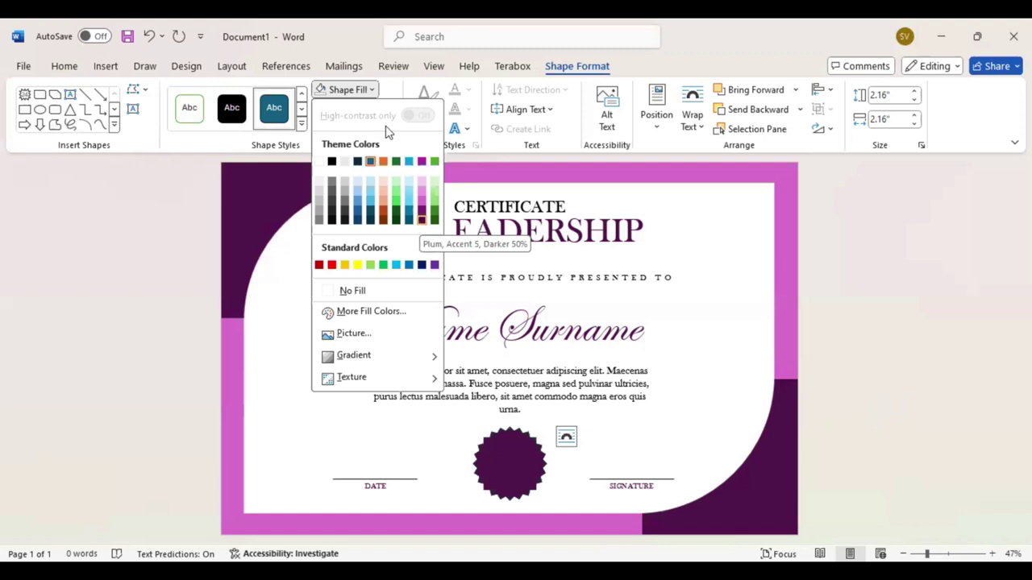